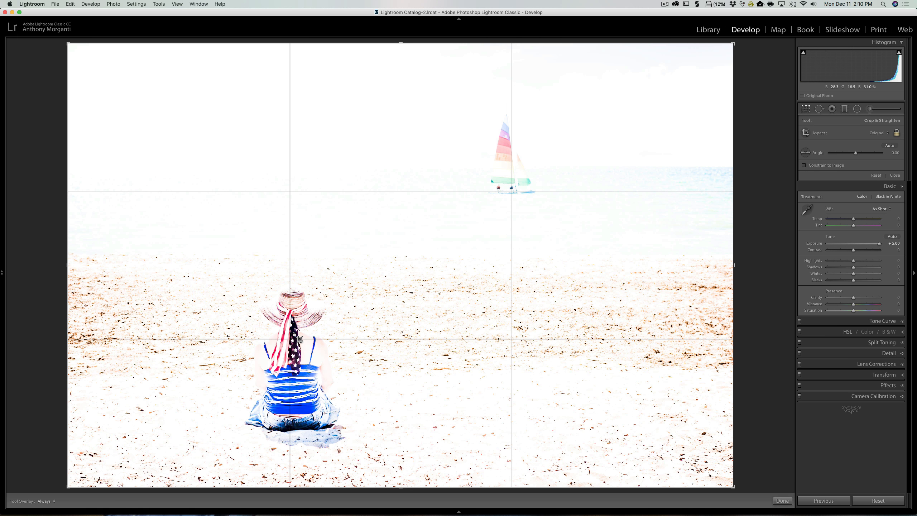
Cycle the crop guide overlay to the golden spiral, reset Exposure to 0 and close the crop tool
{"action": "key", "text": "o"}
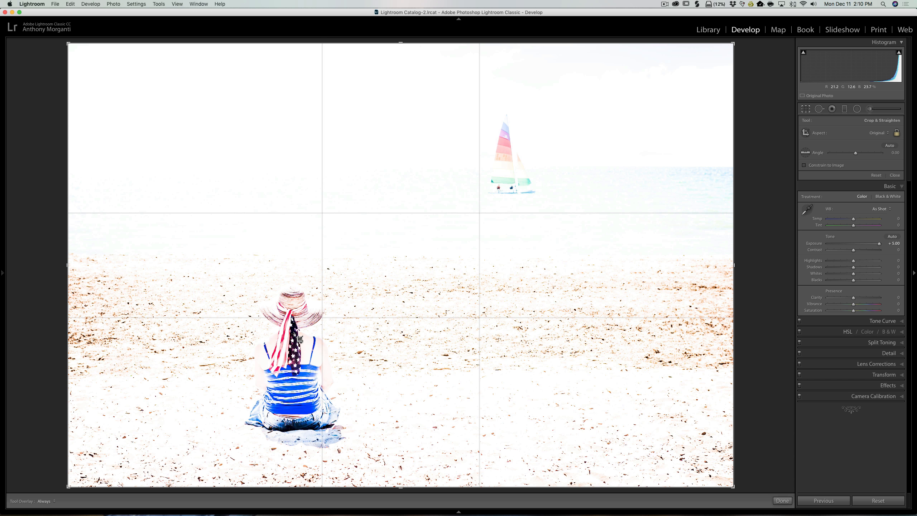
{"action": "key", "text": "o"}
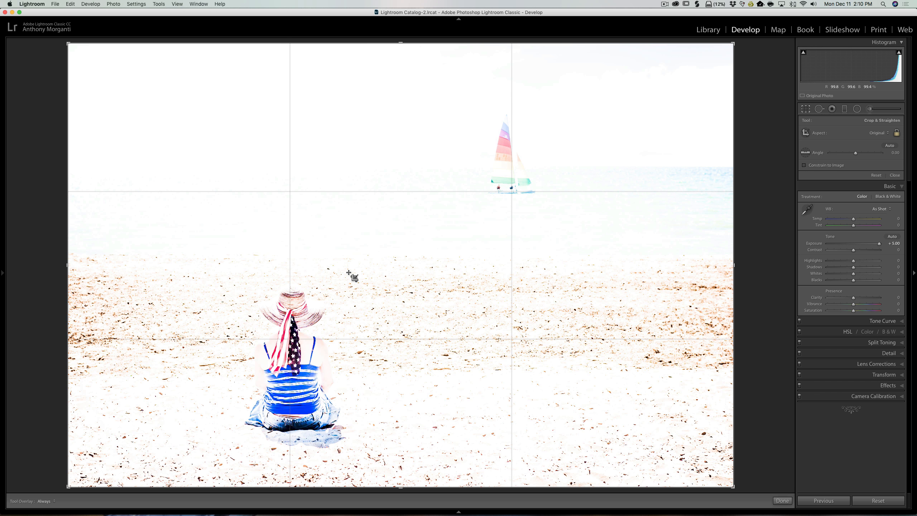
{"action": "key", "text": "o"}
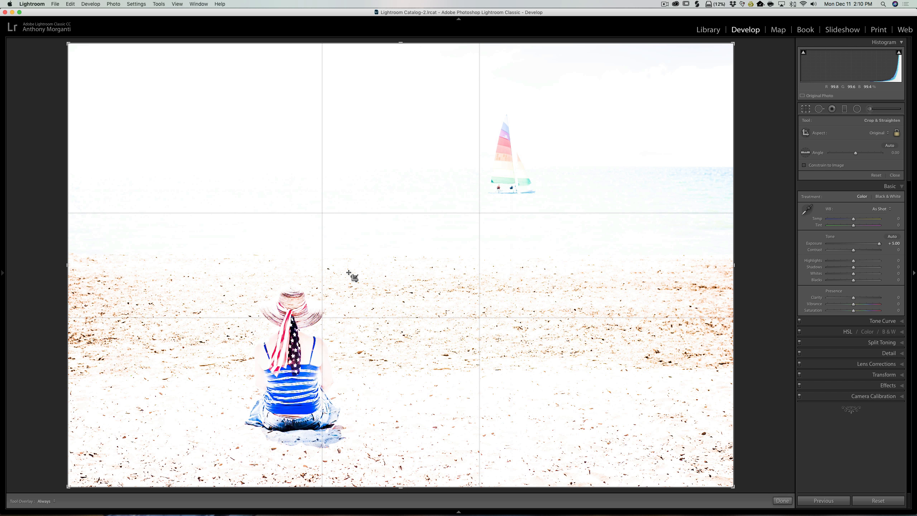
{"action": "key", "text": "o"}
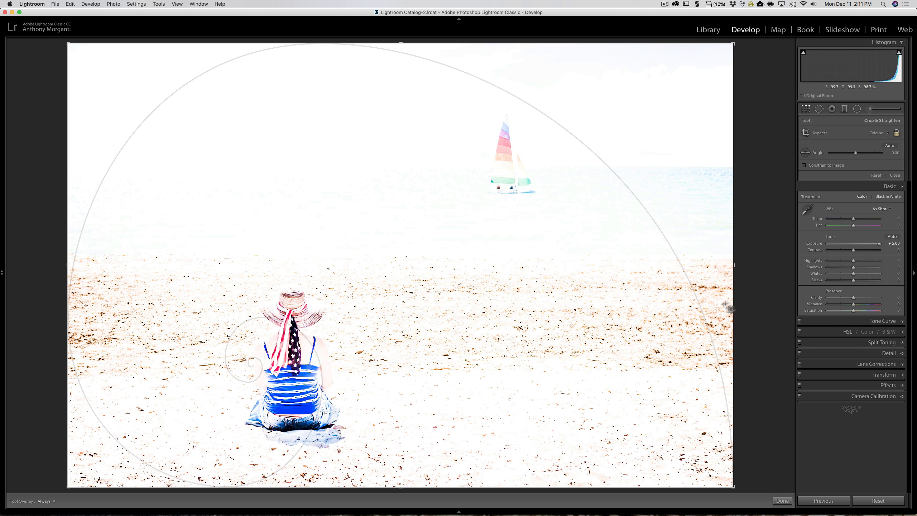
{"action": "double_click", "coordinate": [813, 245]}
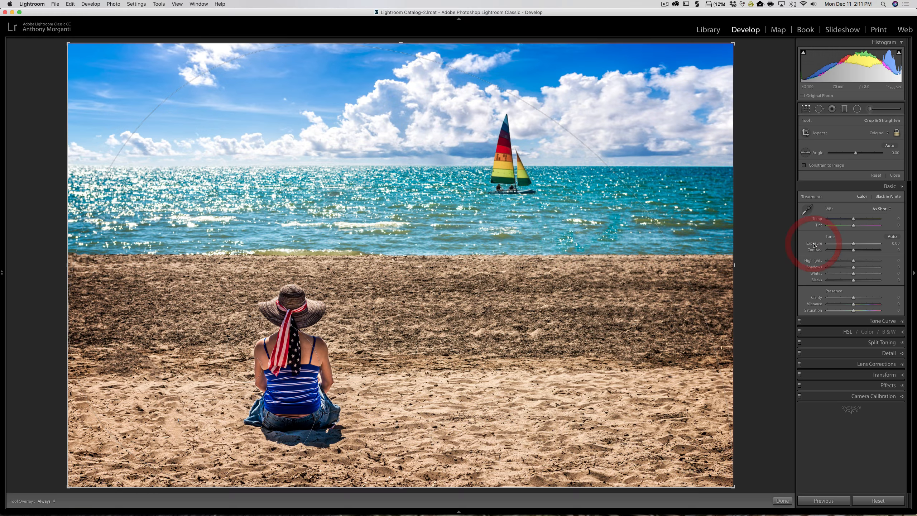
{"action": "left_click", "coordinate": [806, 109]}
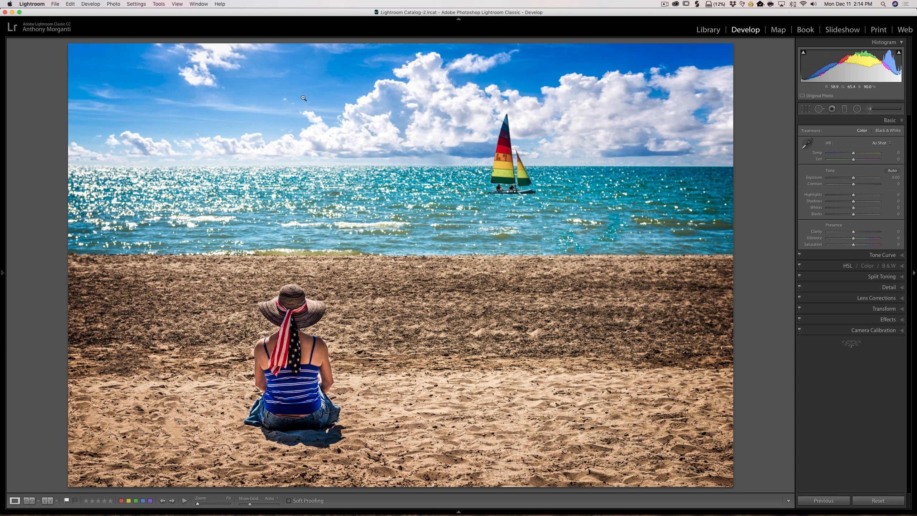
Preview the rule-of-thirds crop overlay on the beach photo with Exposure raised to +5.00, and reset Exposure to 0
{"action": "left_click_drag", "start_coordinate": [853, 177], "coordinate": [913, 178]}
{"action": "left_click", "coordinate": [805, 109]}
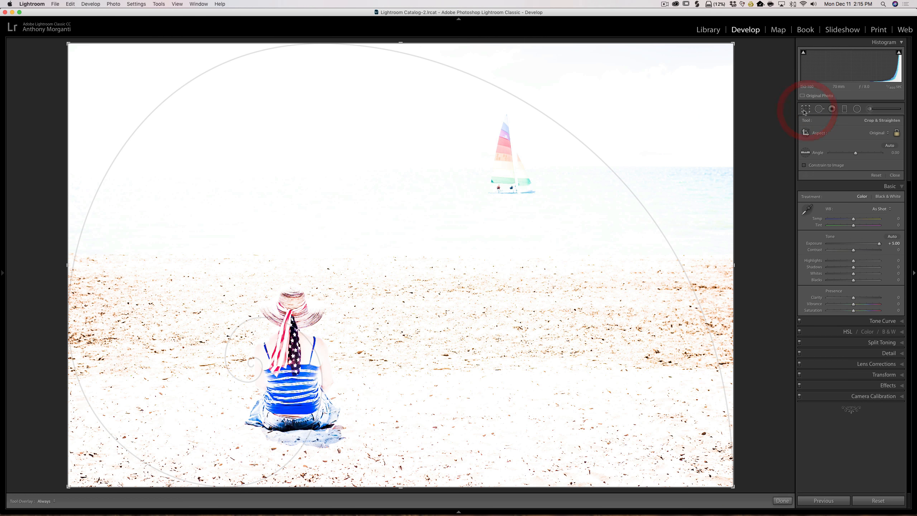
{"action": "key", "text": "o"}
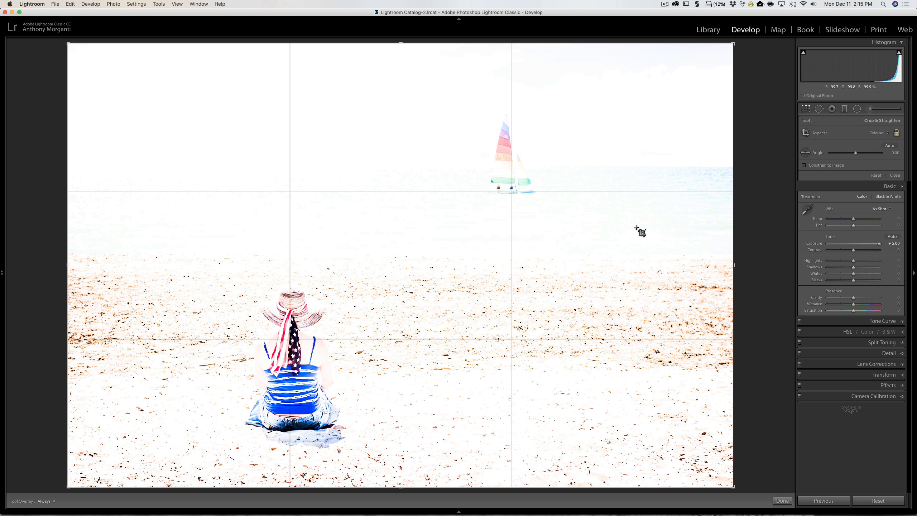
{"action": "left_click", "coordinate": [806, 110]}
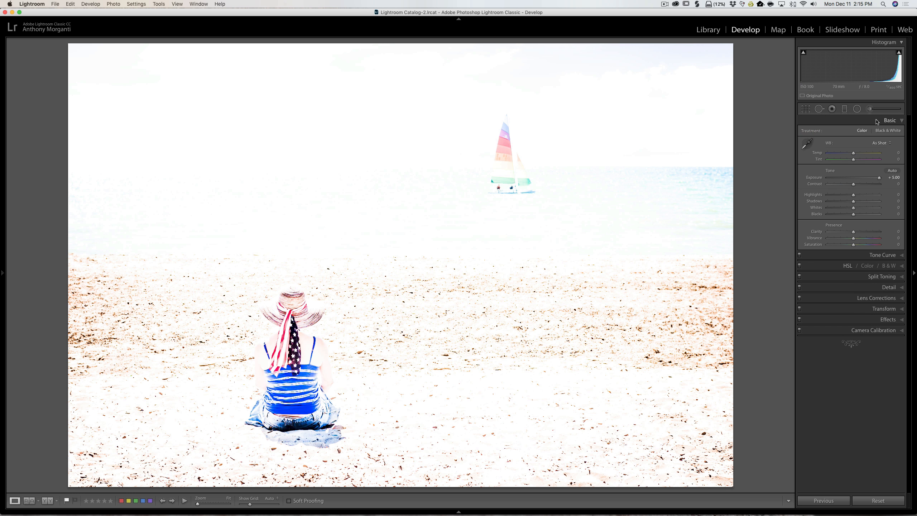
{"action": "double_click", "coordinate": [814, 177]}
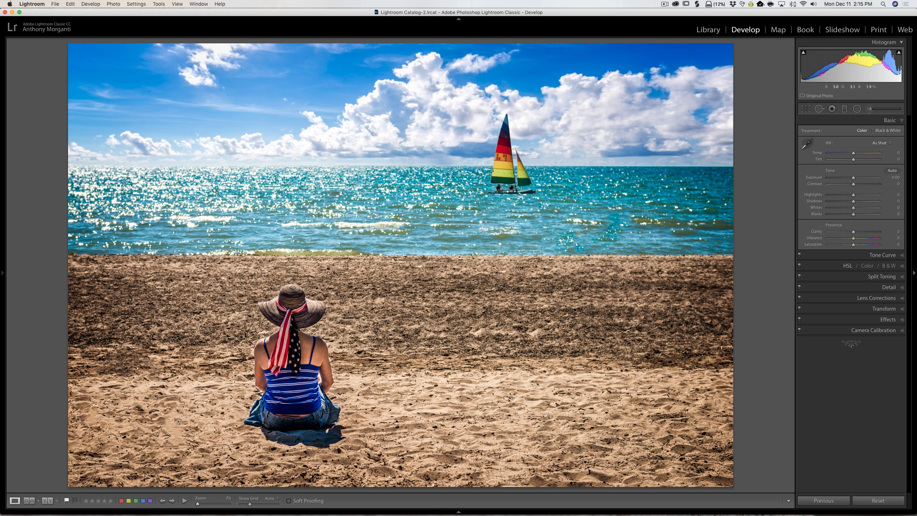
Show the Effects settings and compare the two statue photos, ending on the one with the sharply focused stones
{"action": "left_click", "coordinate": [887, 319]}
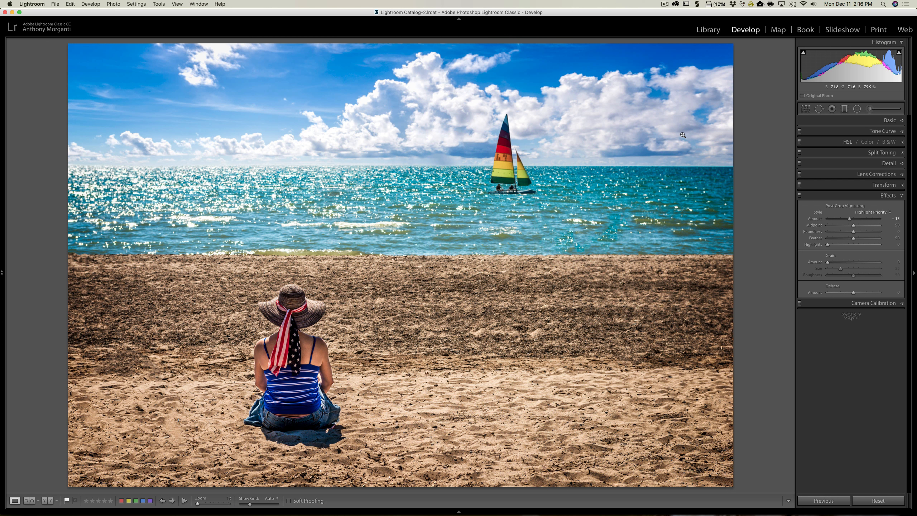
{"action": "key", "text": "Right"}
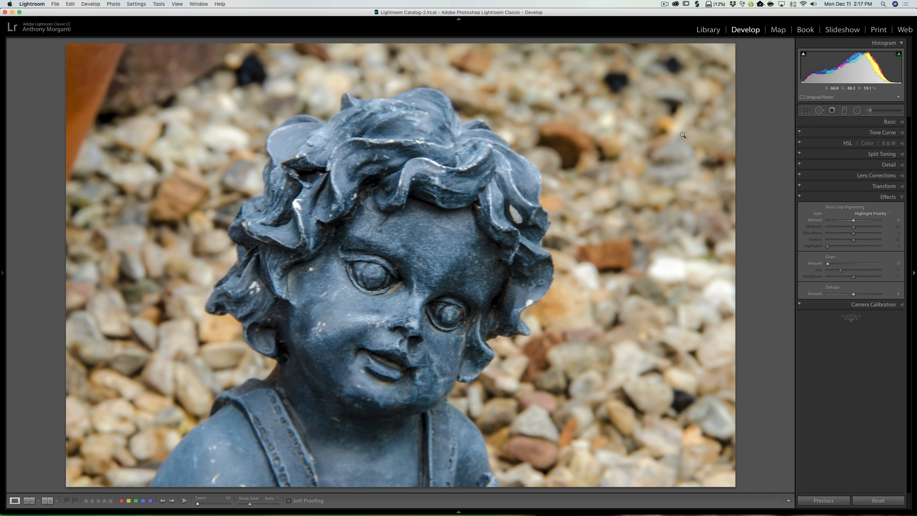
{"action": "key", "text": "Right"}
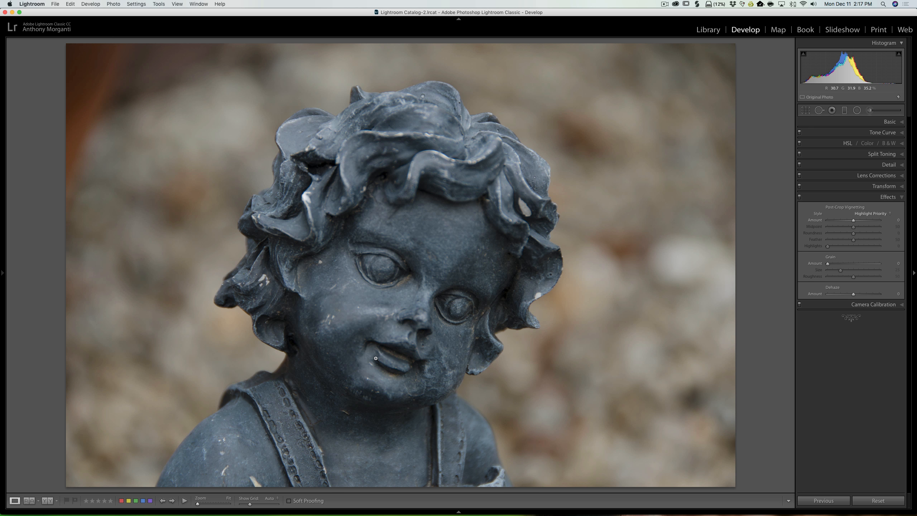
{"action": "key", "text": "Left"}
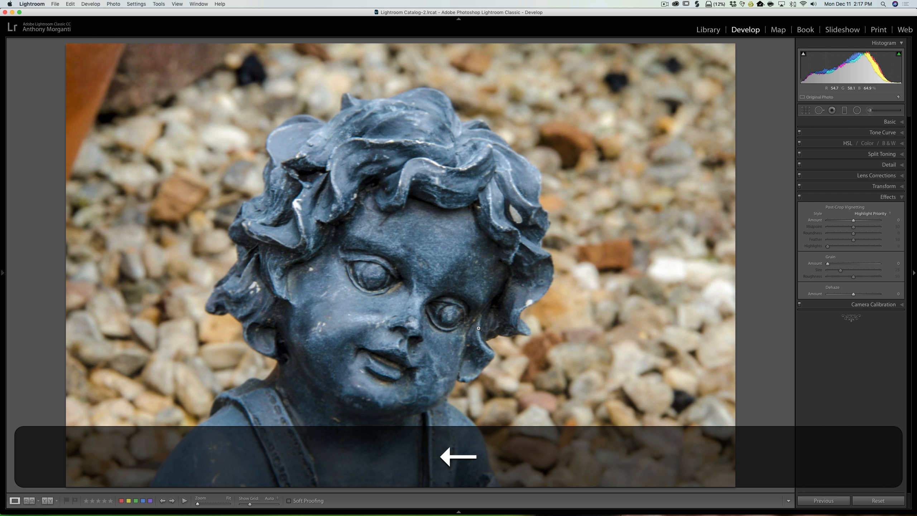
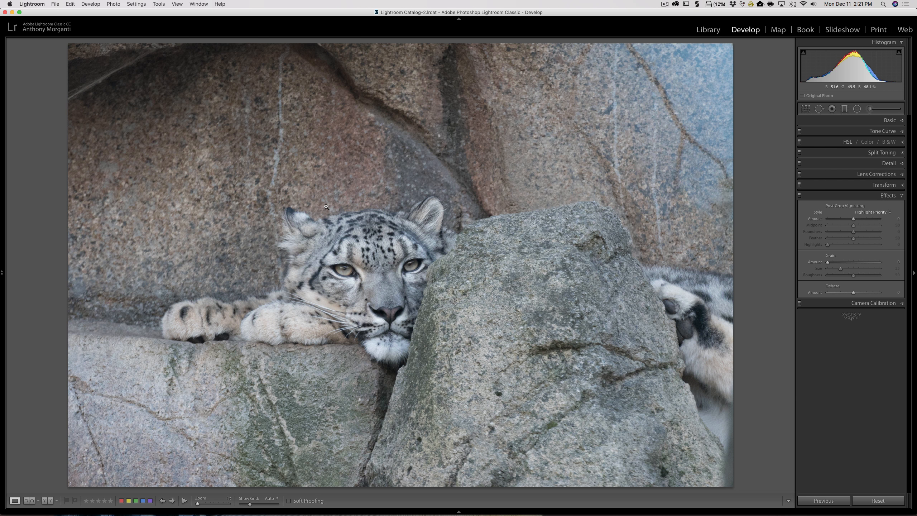
Examine the sharpening, noise reduction and lens profile correction settings of the snow leopard photo
{"action": "left_click", "coordinate": [859, 196]}
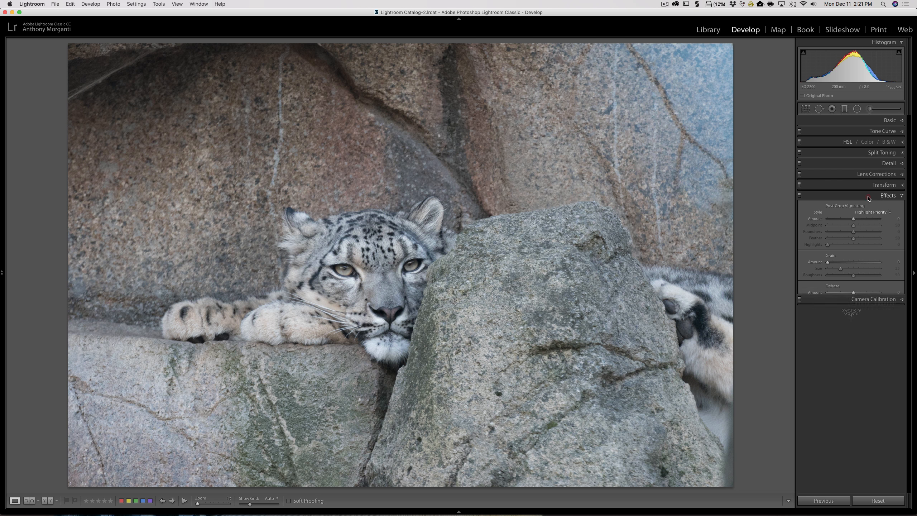
{"action": "left_click", "coordinate": [879, 163]}
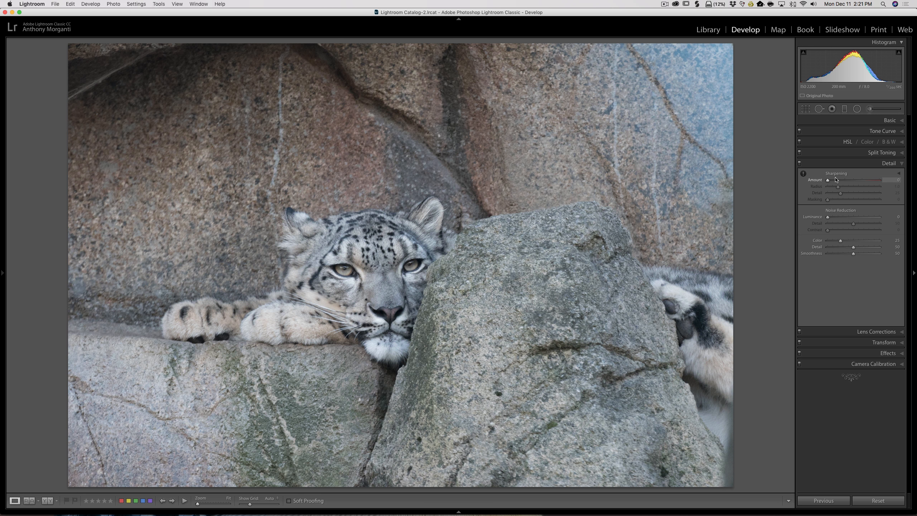
{"action": "left_click", "coordinate": [836, 179]}
{"action": "double_click", "coordinate": [813, 180]}
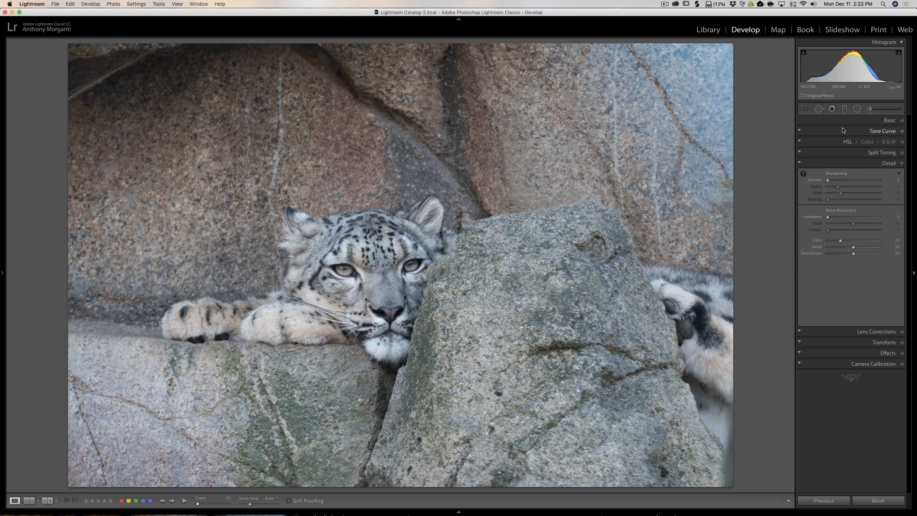
{"action": "left_click", "coordinate": [849, 166]}
{"action": "left_click", "coordinate": [847, 176]}
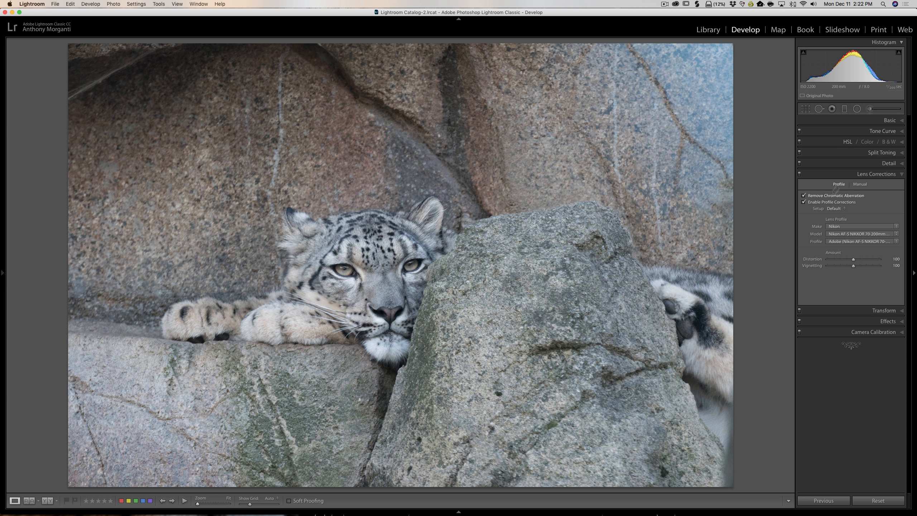
{"action": "left_click", "coordinate": [844, 175]}
{"action": "left_click", "coordinate": [861, 163]}
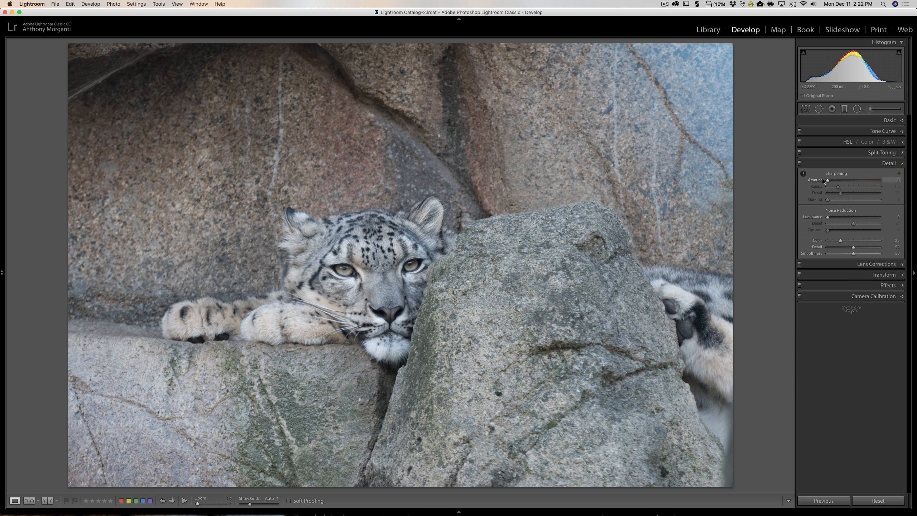
{"action": "left_click", "coordinate": [860, 164]}
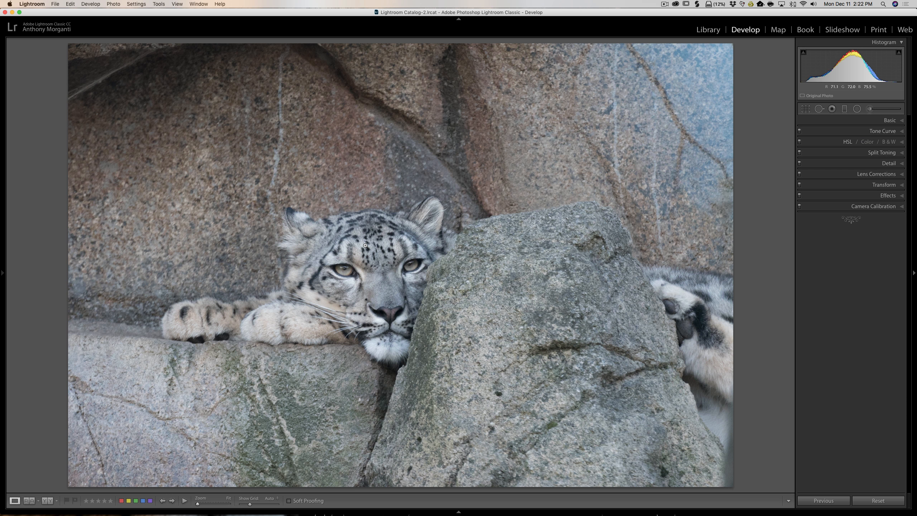
Try Highlights at -100 and Shadows at +100 on the snow leopard photo, and reset both to 0
{"action": "left_click", "coordinate": [887, 122]}
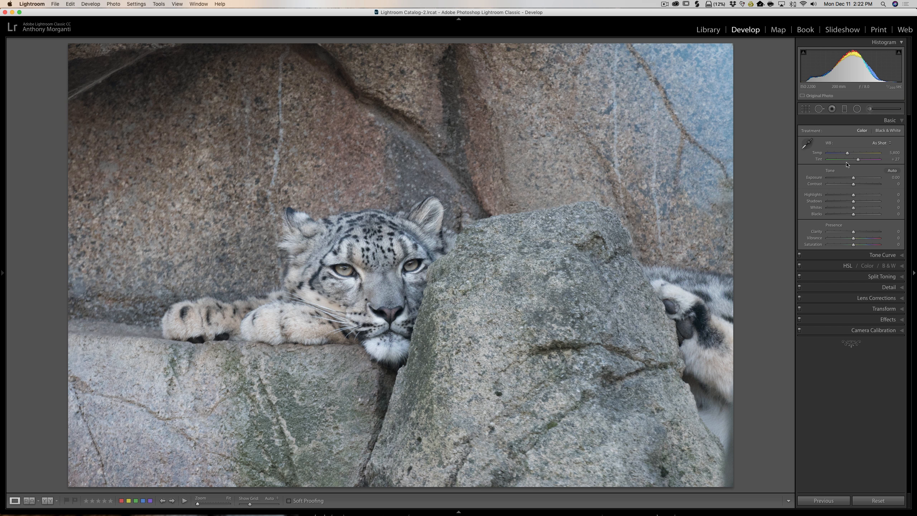
{"action": "left_click_drag", "start_coordinate": [853, 195], "coordinate": [825, 196]}
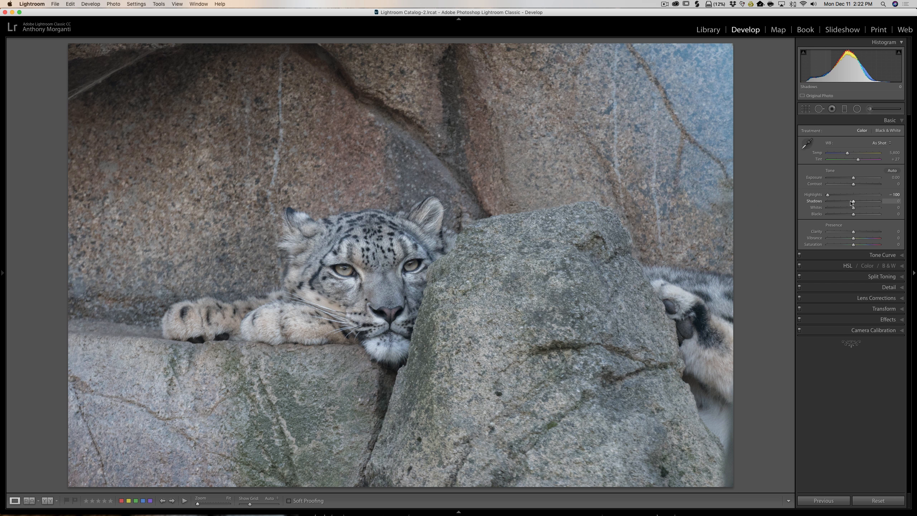
{"action": "left_click_drag", "start_coordinate": [853, 201], "coordinate": [900, 202]}
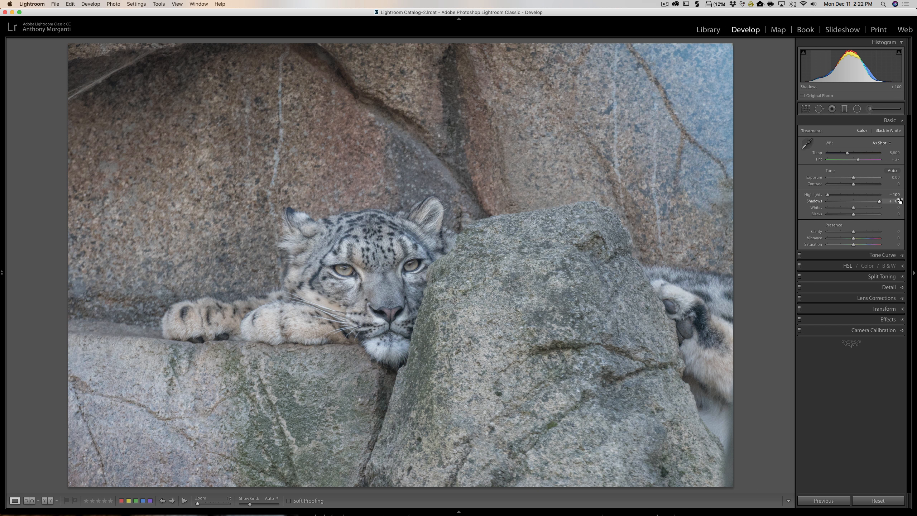
{"action": "double_click", "coordinate": [830, 195]}
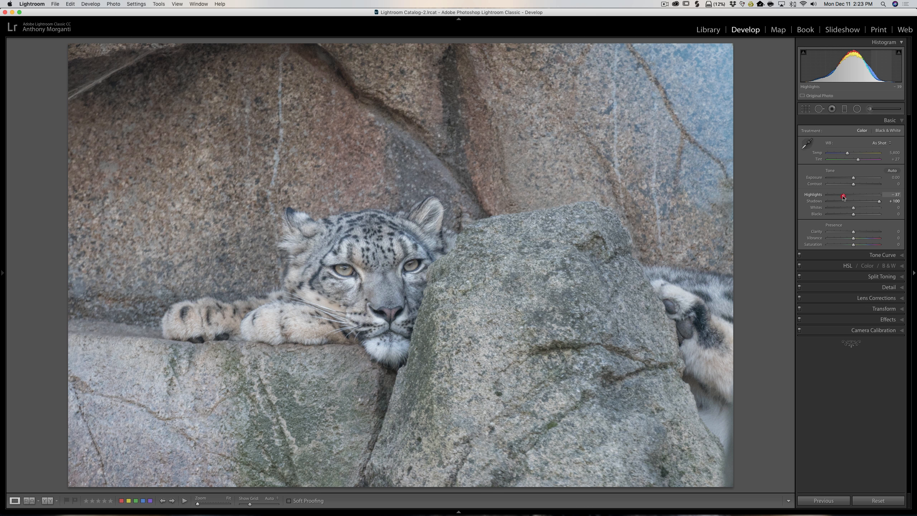
{"action": "double_click", "coordinate": [815, 202]}
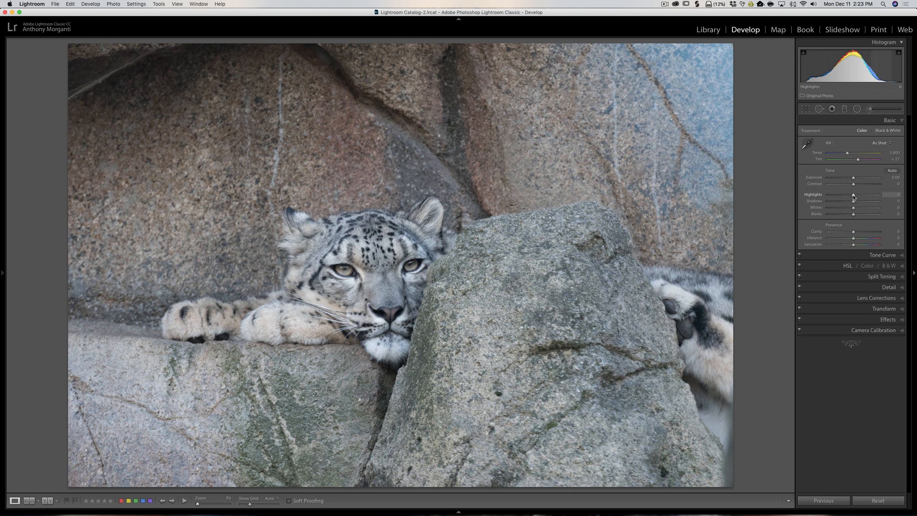
Lower Highlights to -70 and raise Shadows to +73 on the snow leopard photo
{"action": "left_click_drag", "start_coordinate": [853, 195], "coordinate": [836, 196]}
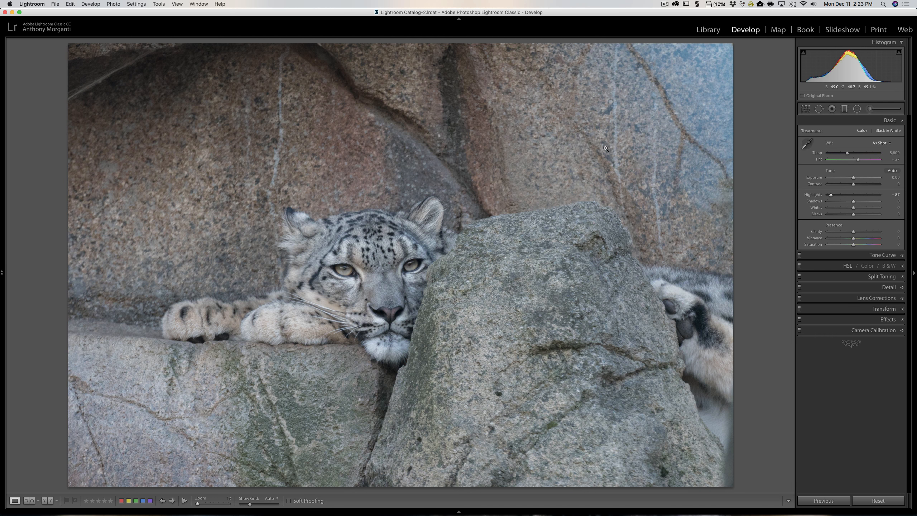
{"action": "mouse_move", "coordinate": [831, 195]}
{"action": "left_mouse_down"}
{"action": "mouse_move", "coordinate": [846, 196]}
{"action": "mouse_move", "coordinate": [833, 197]}
{"action": "left_mouse_up"}
{"action": "mouse_move", "coordinate": [834, 195]}
{"action": "left_mouse_down"}
{"action": "mouse_move", "coordinate": [845, 197]}
{"action": "mouse_move", "coordinate": [834, 196]}
{"action": "left_mouse_up"}
{"action": "left_click_drag", "start_coordinate": [834, 195], "coordinate": [872, 204]}
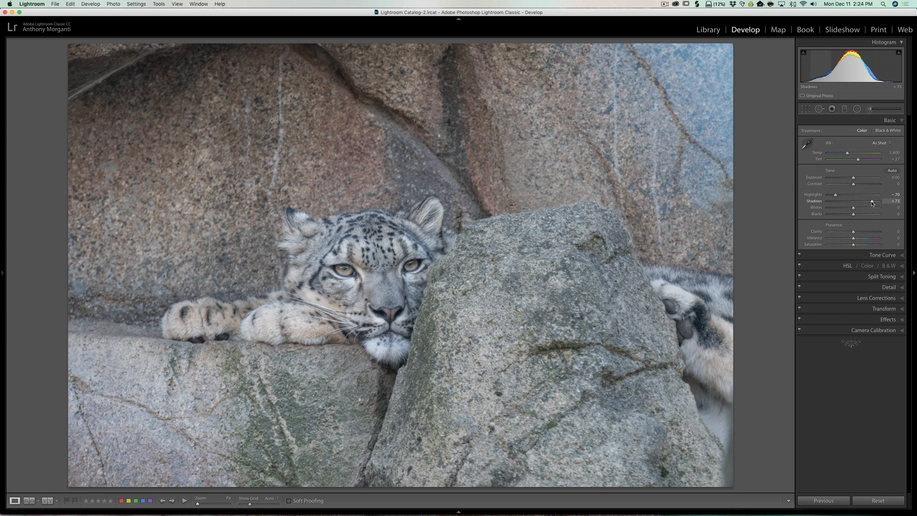
{"action": "left_click", "coordinate": [873, 203]}
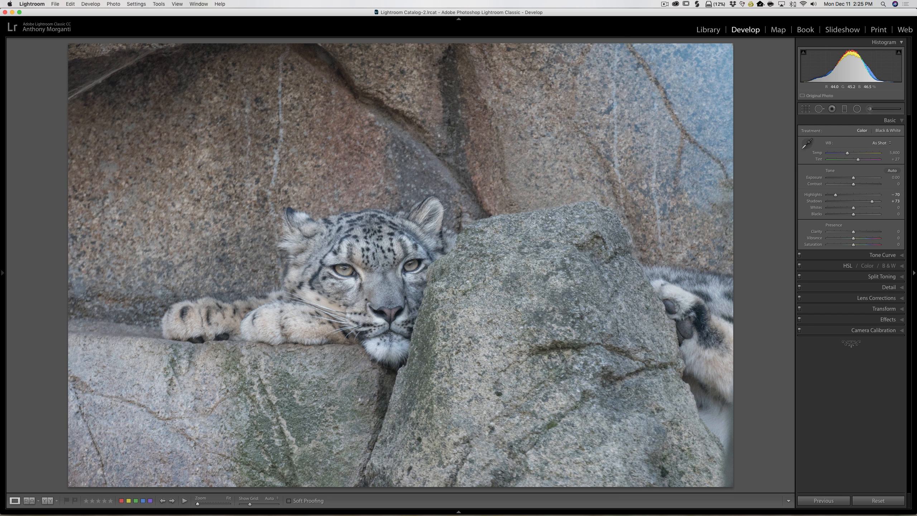
Review the Detail settings and the available white balance presets of the snow leopard photo, keeping As Shot
{"action": "left_click", "coordinate": [850, 286]}
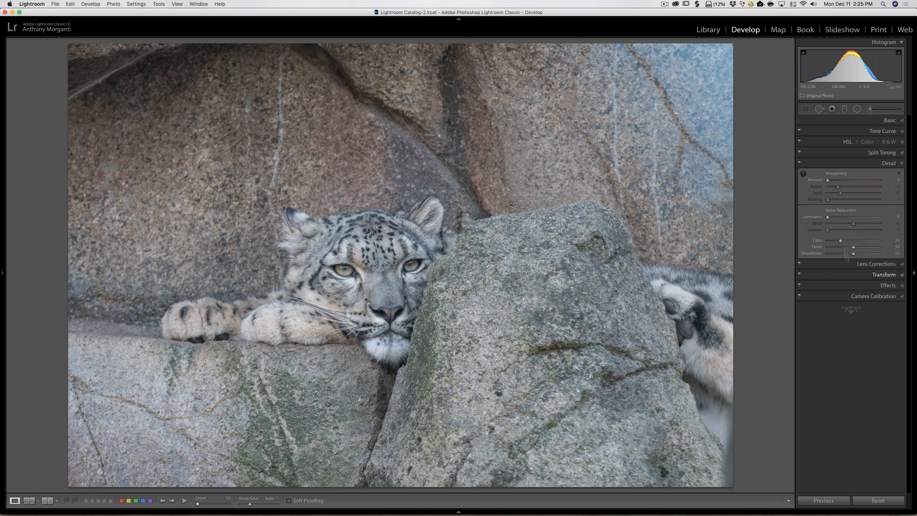
{"action": "left_click", "coordinate": [879, 164]}
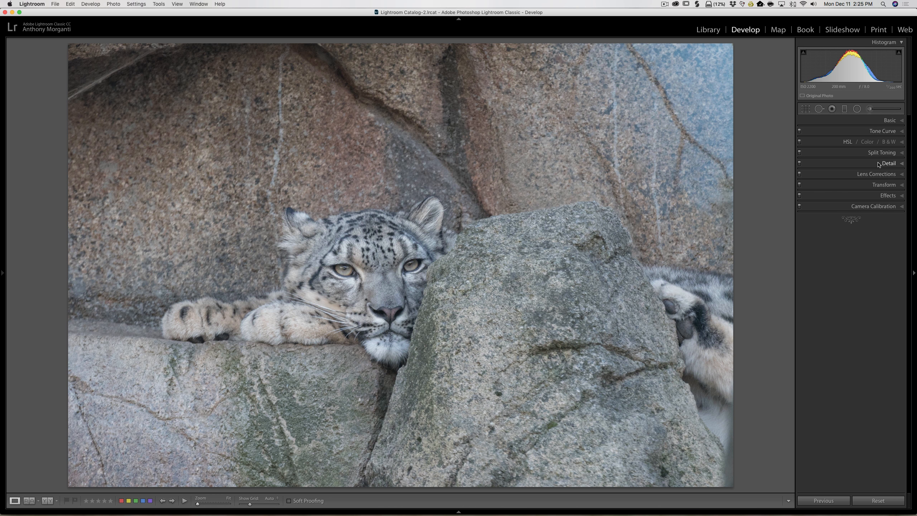
{"action": "left_click", "coordinate": [891, 120]}
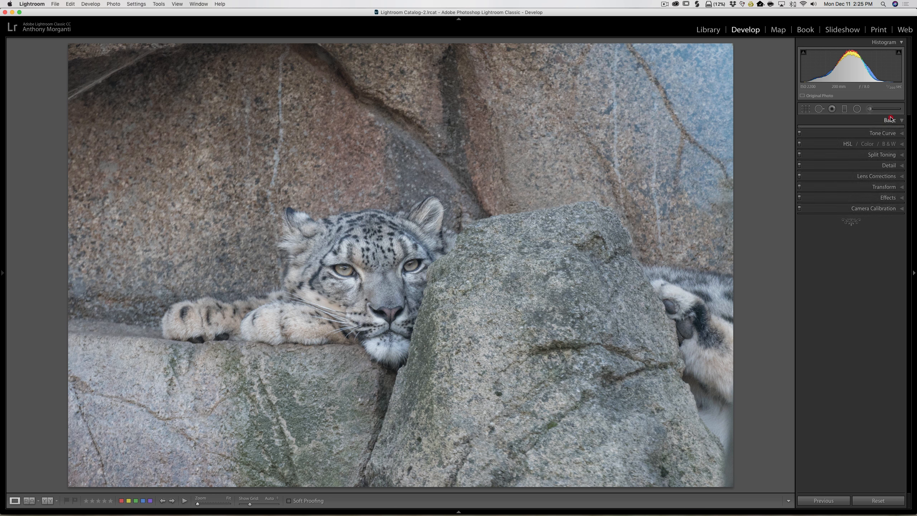
{"action": "left_click", "coordinate": [881, 143]}
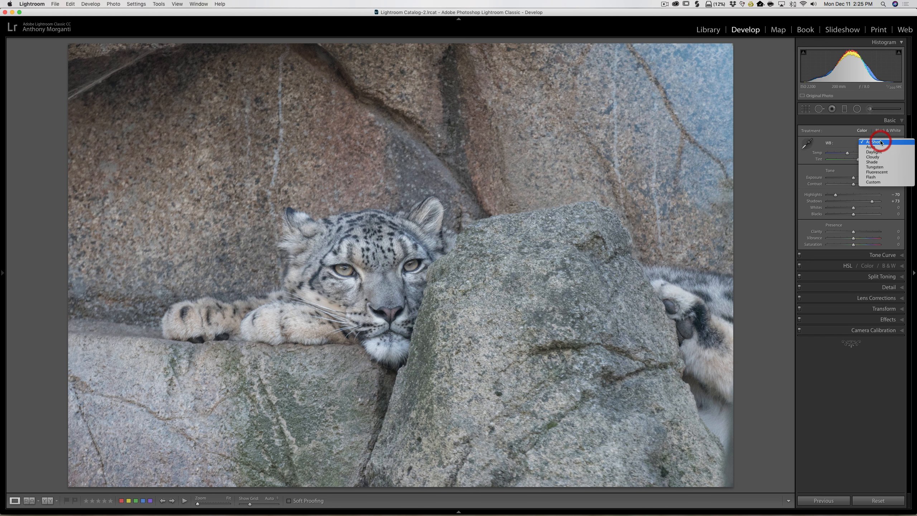
{"action": "left_click", "coordinate": [881, 143]}
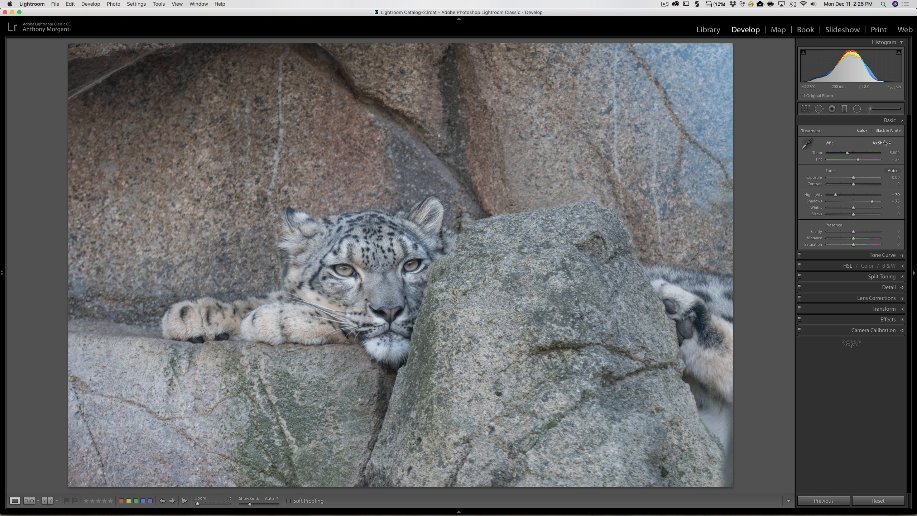
{"action": "left_click", "coordinate": [889, 121]}
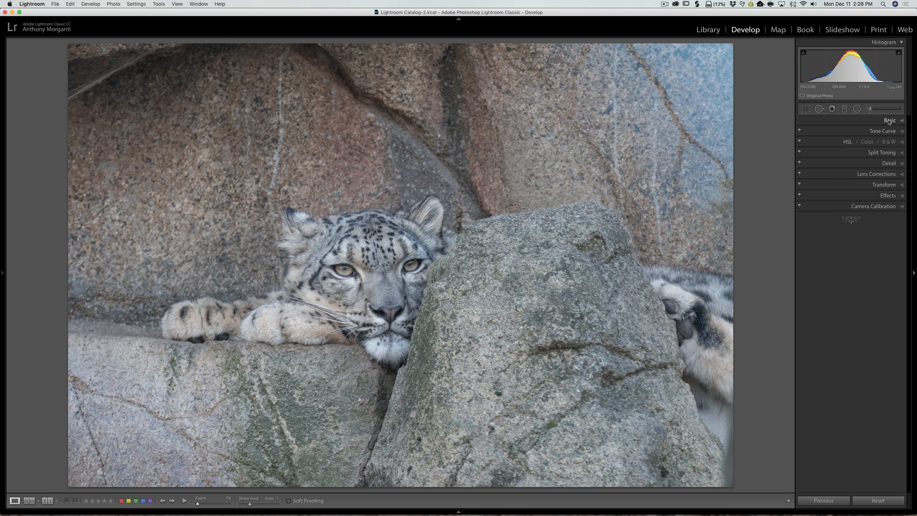
{"action": "left_click", "coordinate": [890, 122]}
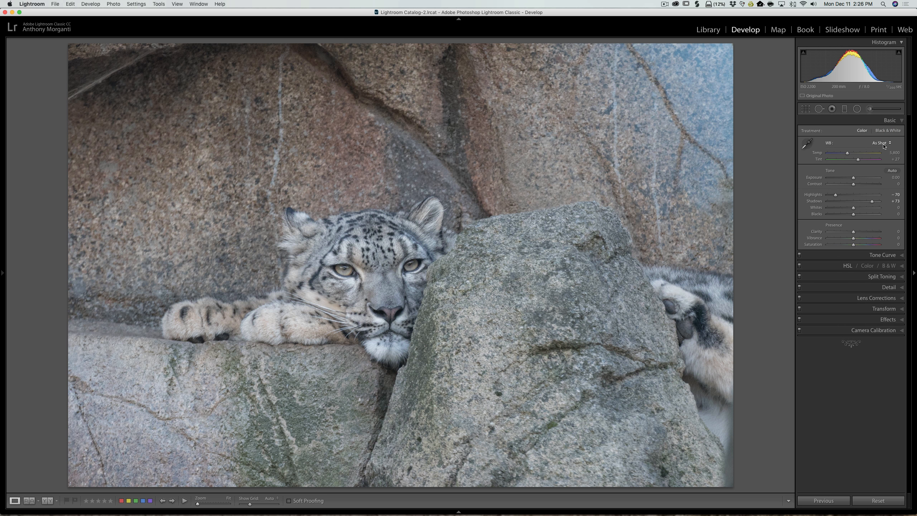
{"action": "left_click", "coordinate": [891, 122]}
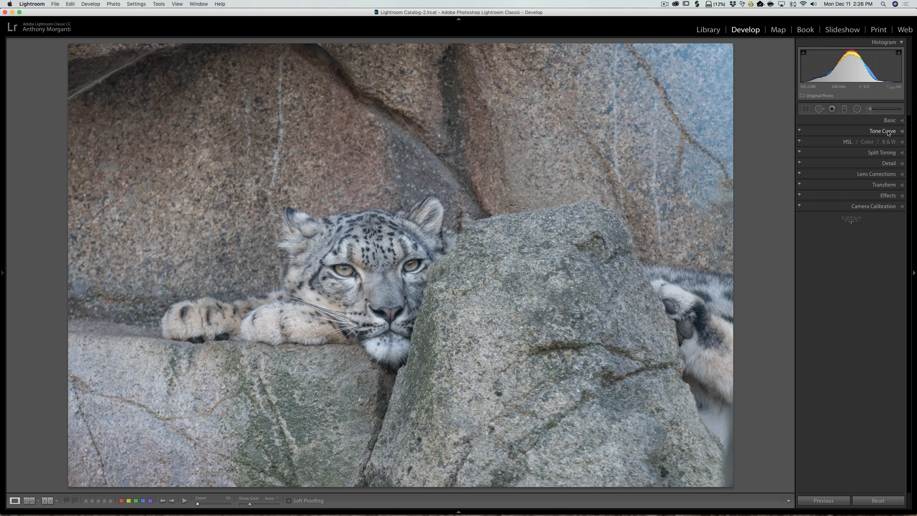
{"action": "left_click", "coordinate": [889, 121]}
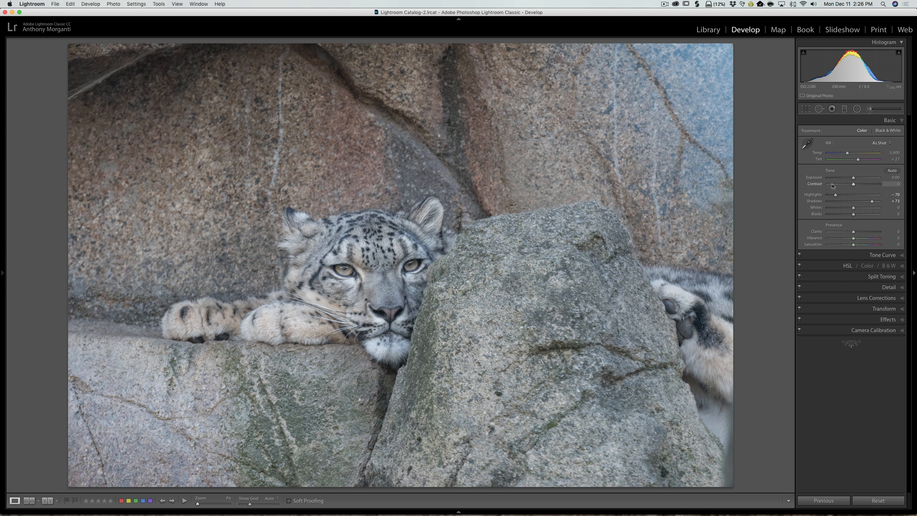
{"action": "left_click", "coordinate": [881, 255]}
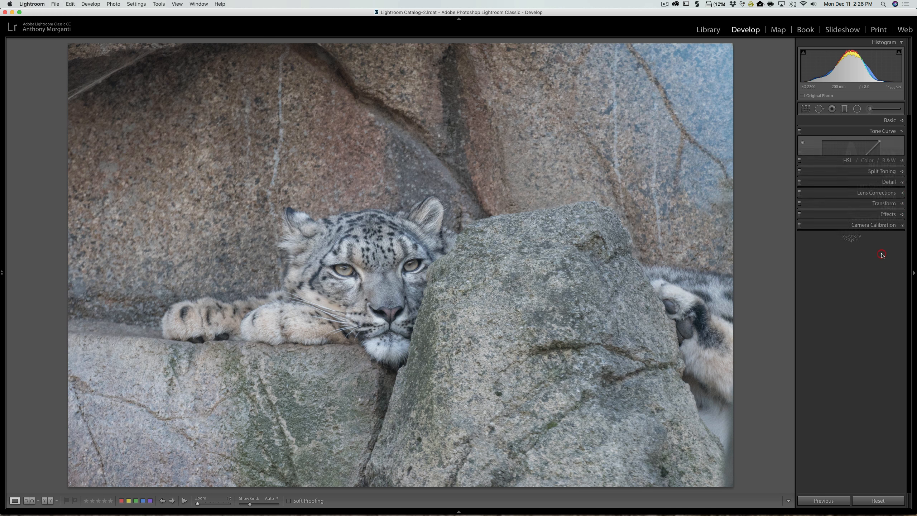
{"action": "left_click", "coordinate": [894, 132]}
Try Contrast at +91 and +59 on the snow leopard photo, and reset it to 0
{"action": "left_click", "coordinate": [893, 121]}
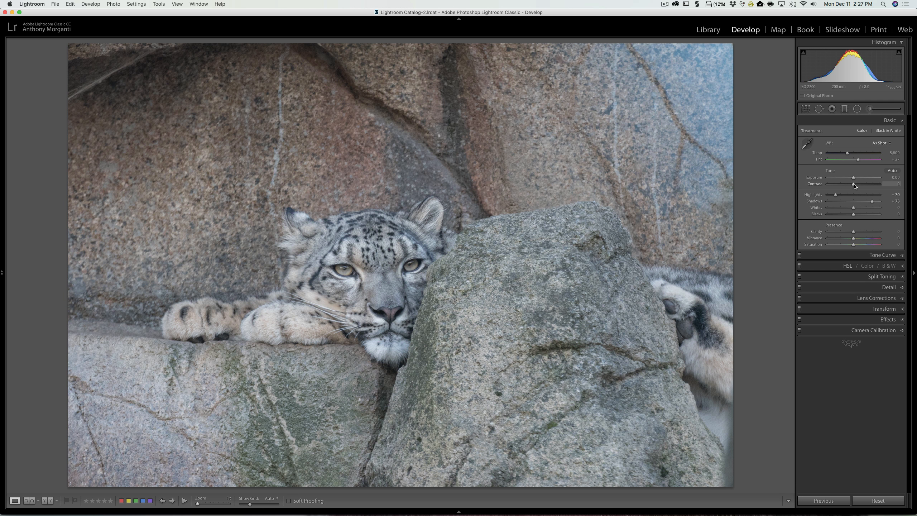
{"action": "left_click_drag", "start_coordinate": [853, 185], "coordinate": [877, 185]}
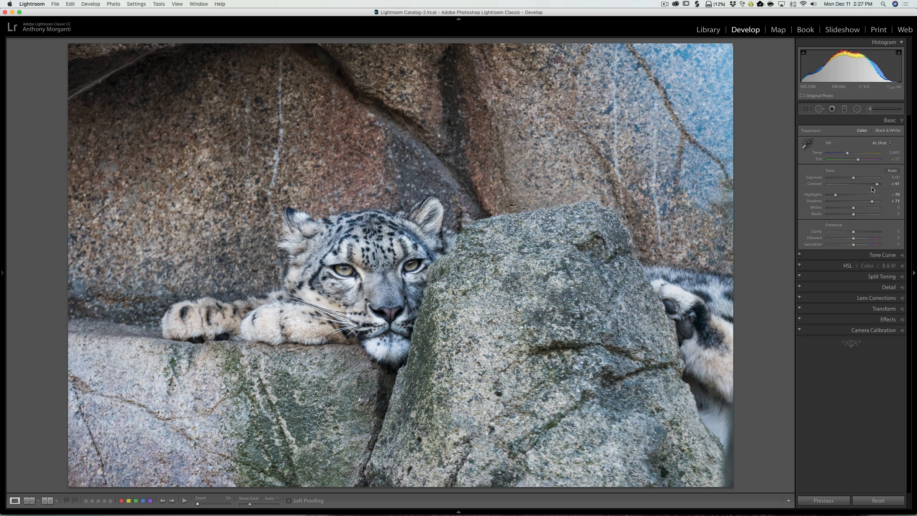
{"action": "left_click_drag", "start_coordinate": [877, 186], "coordinate": [868, 184]}
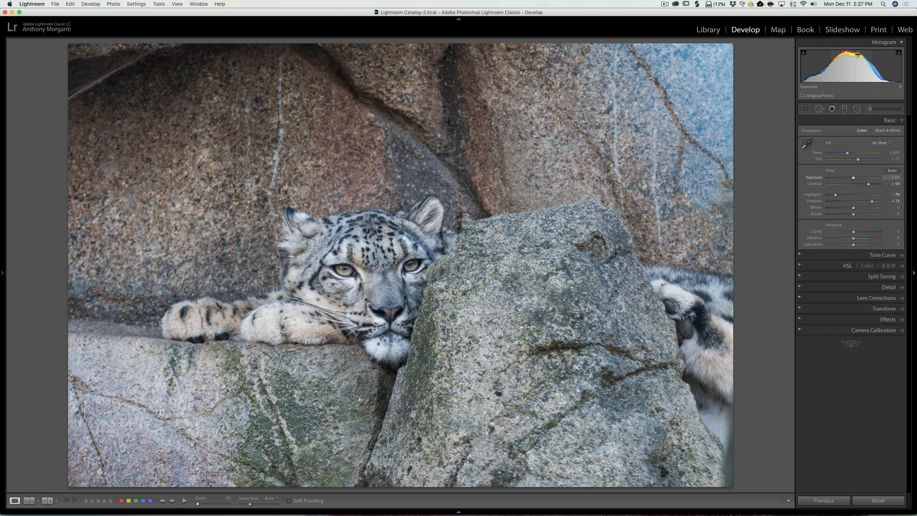
{"action": "double_click", "coordinate": [816, 184]}
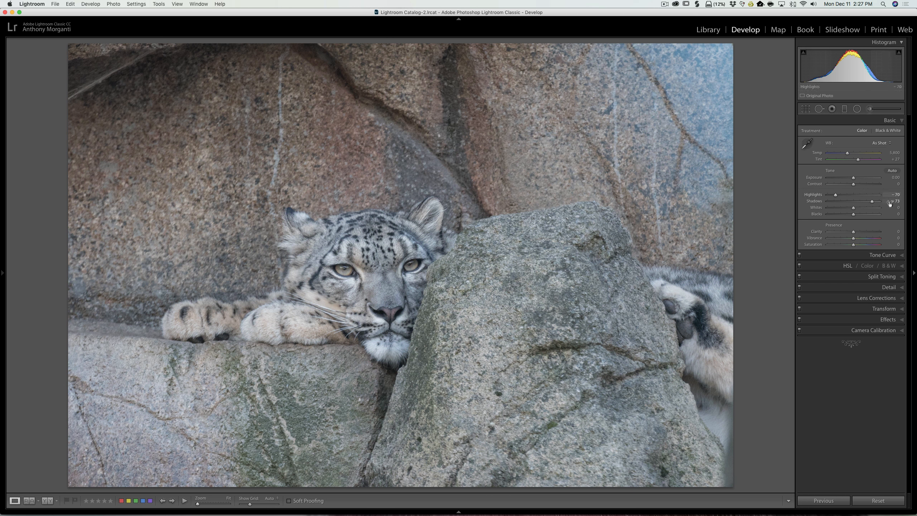
Apply the Strong Contrast point curve and steepen it by lowering its shadow point and raising its highlight point slightly
{"action": "left_click", "coordinate": [881, 255]}
{"action": "left_click", "coordinate": [838, 218]}
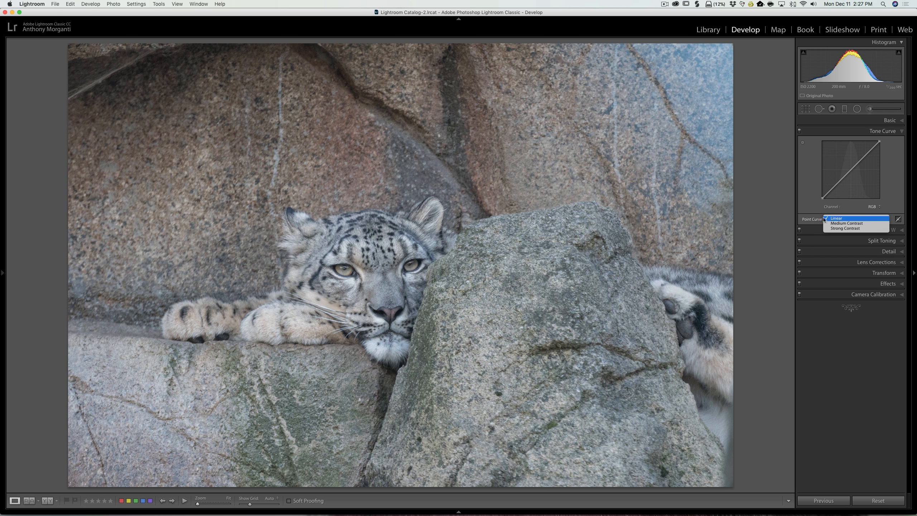
{"action": "left_click", "coordinate": [809, 201]}
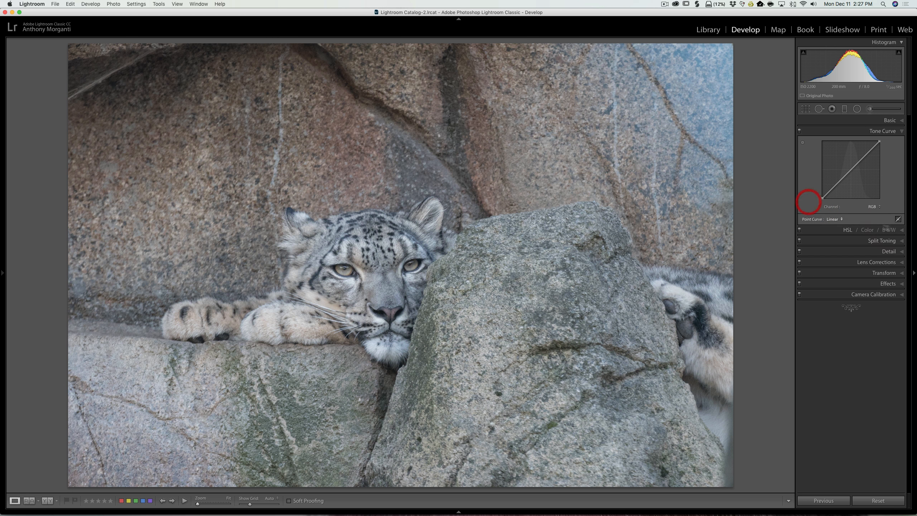
{"action": "left_click", "coordinate": [899, 220]}
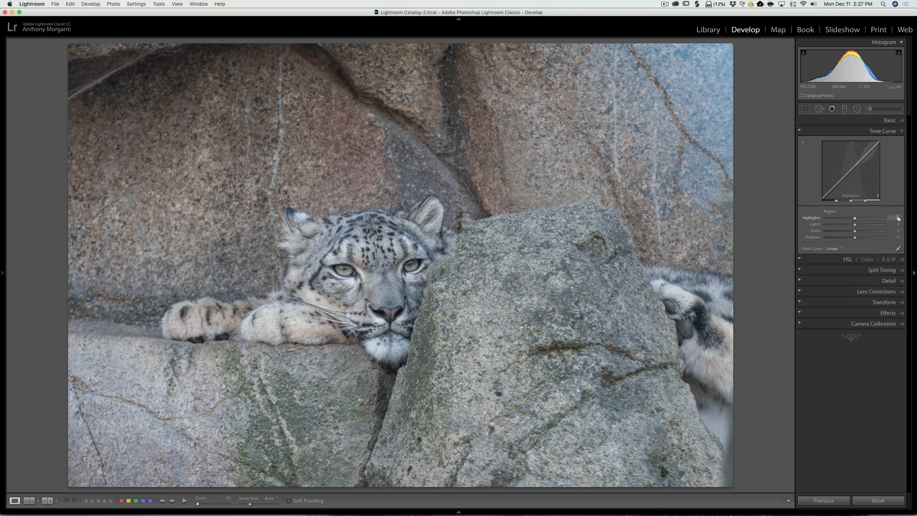
{"action": "left_click", "coordinate": [898, 248]}
{"action": "left_click", "coordinate": [841, 218]}
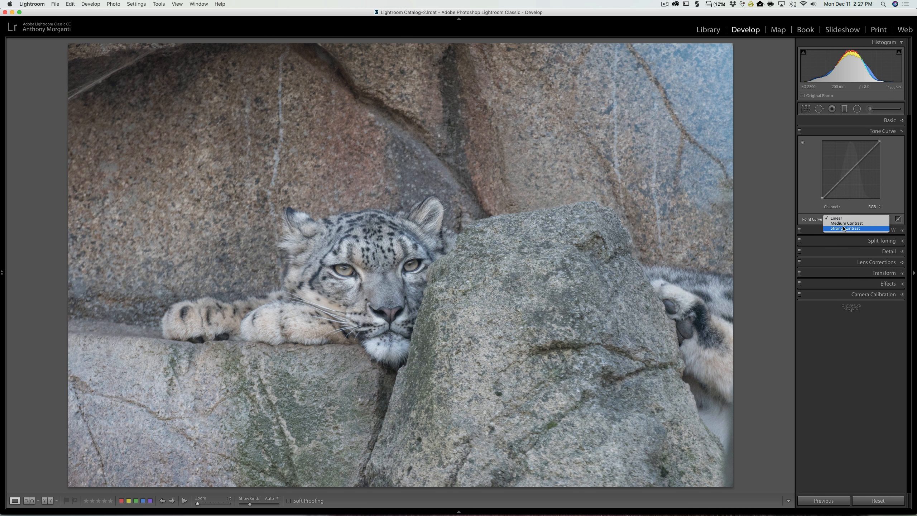
{"action": "left_click", "coordinate": [843, 228]}
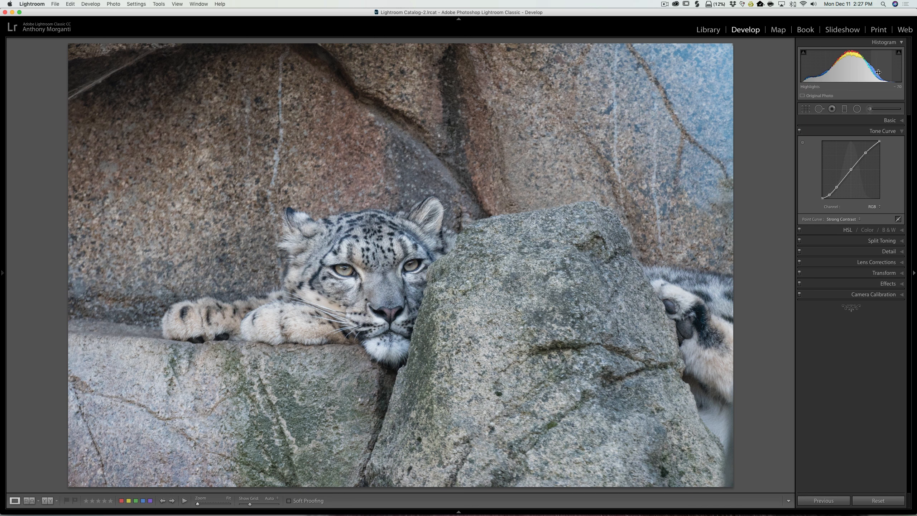
{"action": "left_click_drag", "start_coordinate": [837, 188], "coordinate": [838, 192]}
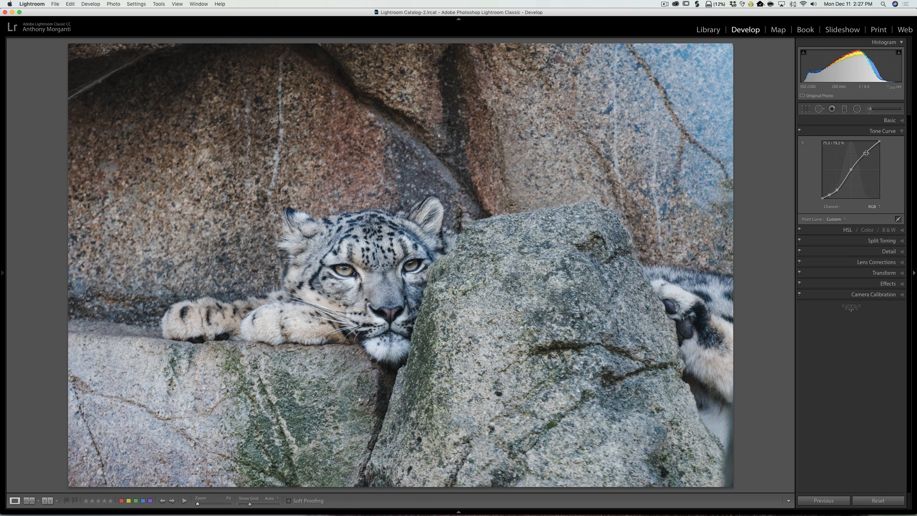
{"action": "left_click_drag", "start_coordinate": [867, 154], "coordinate": [866, 150]}
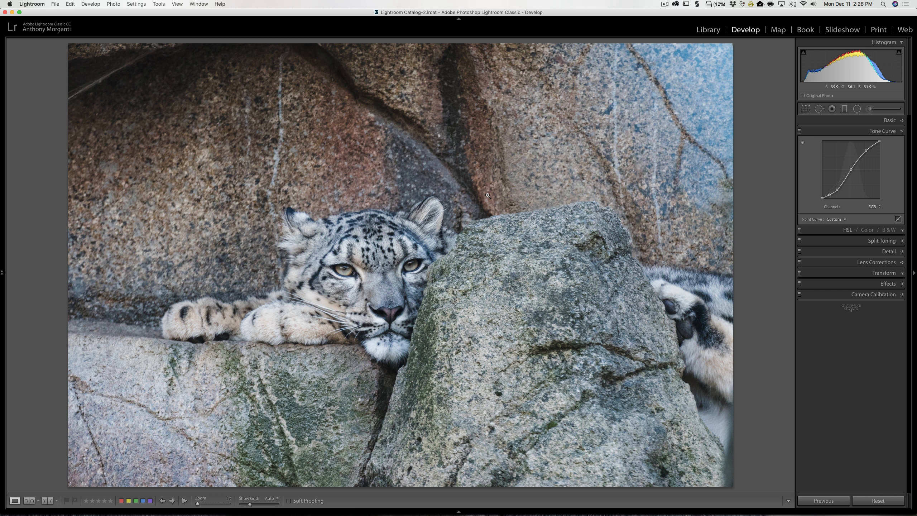
Raise the snow leopard photo's Clarity to +50
{"action": "left_click", "coordinate": [890, 120]}
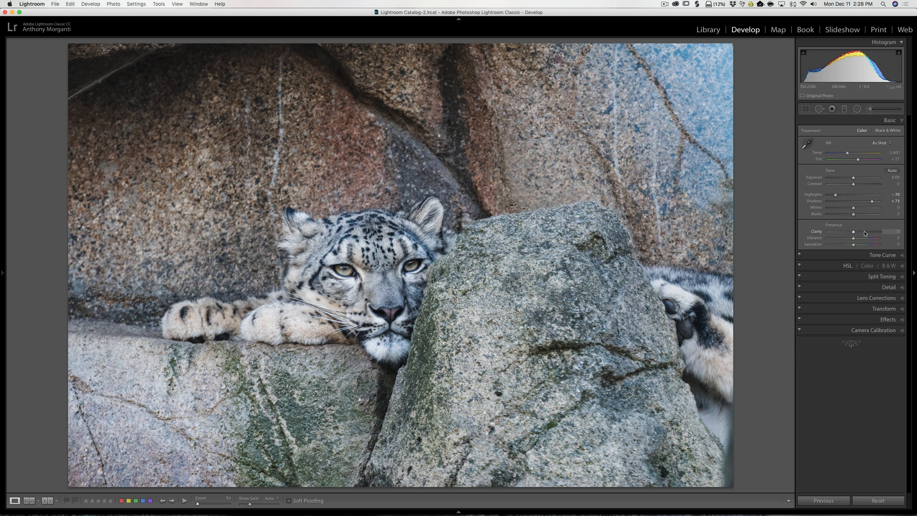
{"action": "mouse_move", "coordinate": [857, 233]}
{"action": "left_mouse_down"}
{"action": "mouse_move", "coordinate": [888, 234]}
{"action": "mouse_move", "coordinate": [862, 233]}
{"action": "left_mouse_up"}
{"action": "left_click_drag", "start_coordinate": [862, 233], "coordinate": [860, 233]}
{"action": "left_click_drag", "start_coordinate": [860, 232], "coordinate": [865, 232]}
{"action": "left_click_drag", "start_coordinate": [866, 232], "coordinate": [866, 233]}
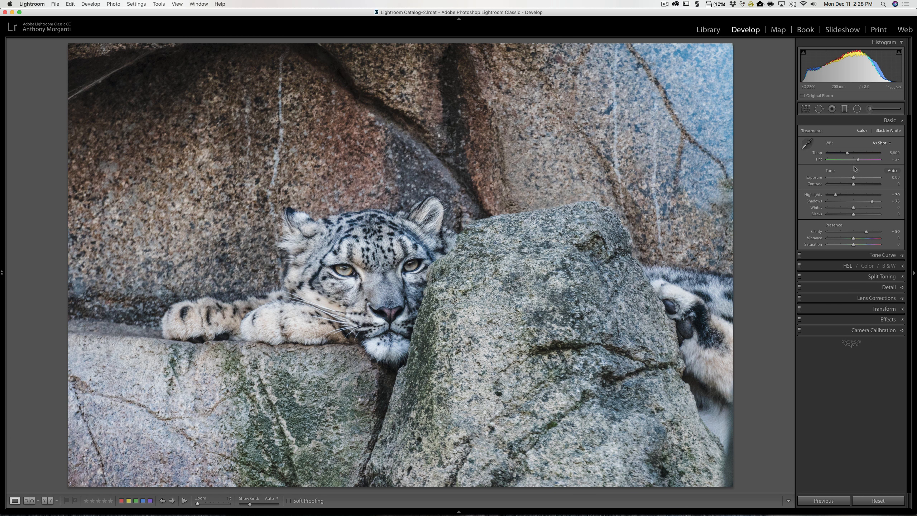
Set the sharpening Amount of the snow leopard photo to 72
{"action": "left_click", "coordinate": [888, 288]}
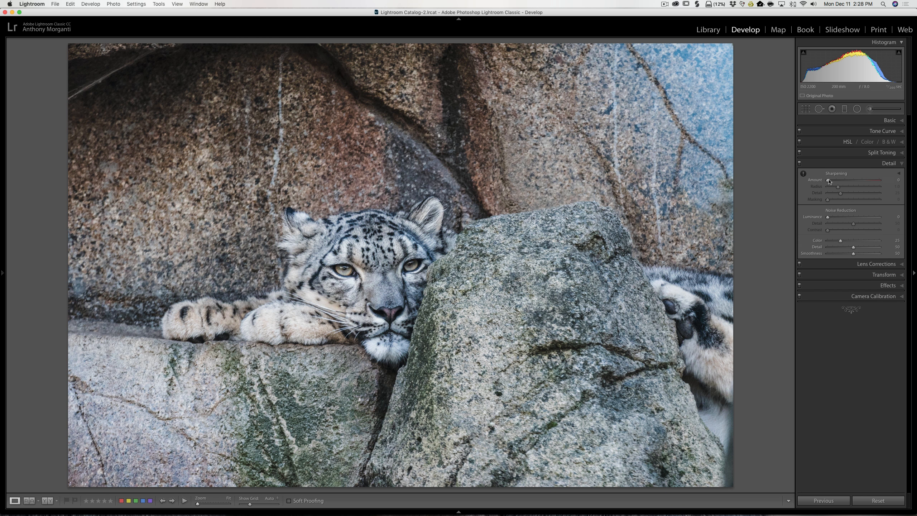
{"action": "left_click_drag", "start_coordinate": [828, 180], "coordinate": [852, 181]}
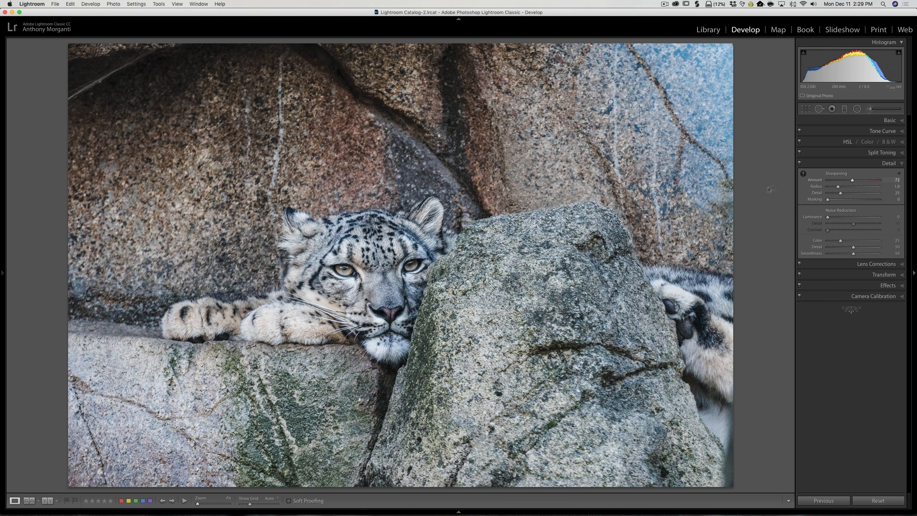
{"action": "left_click", "coordinate": [892, 163]}
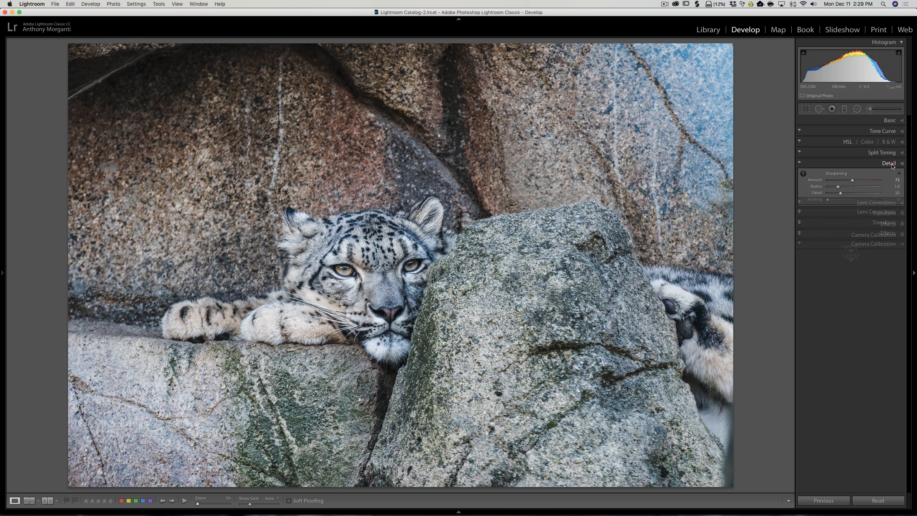
Raise the snow leopard photo's Vibrance to +16
{"action": "left_click", "coordinate": [888, 120]}
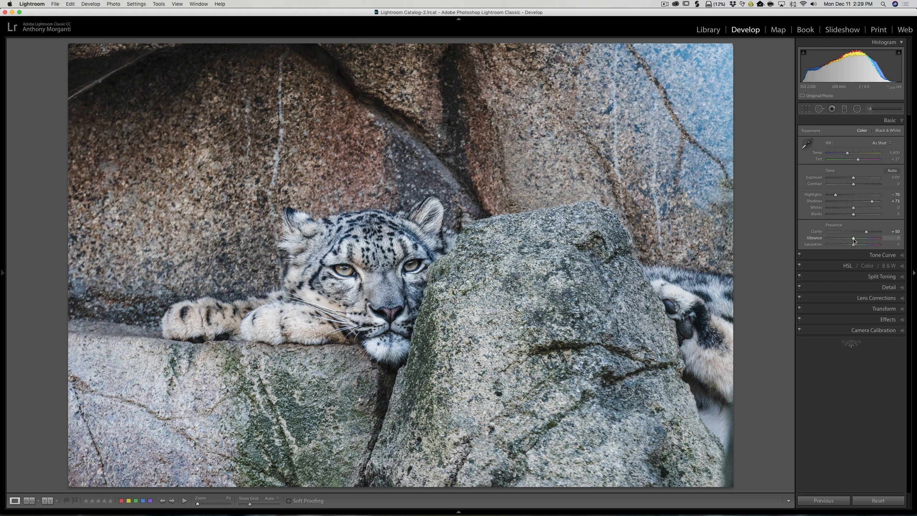
{"action": "left_click_drag", "start_coordinate": [854, 240], "coordinate": [858, 241]}
{"action": "left_click_drag", "start_coordinate": [857, 239], "coordinate": [859, 240]}
{"action": "left_click_drag", "start_coordinate": [858, 239], "coordinate": [858, 238]}
Try Saturation at +10 on the snow leopard photo, and reset it to 0
{"action": "left_click_drag", "start_coordinate": [854, 246], "coordinate": [854, 246]}
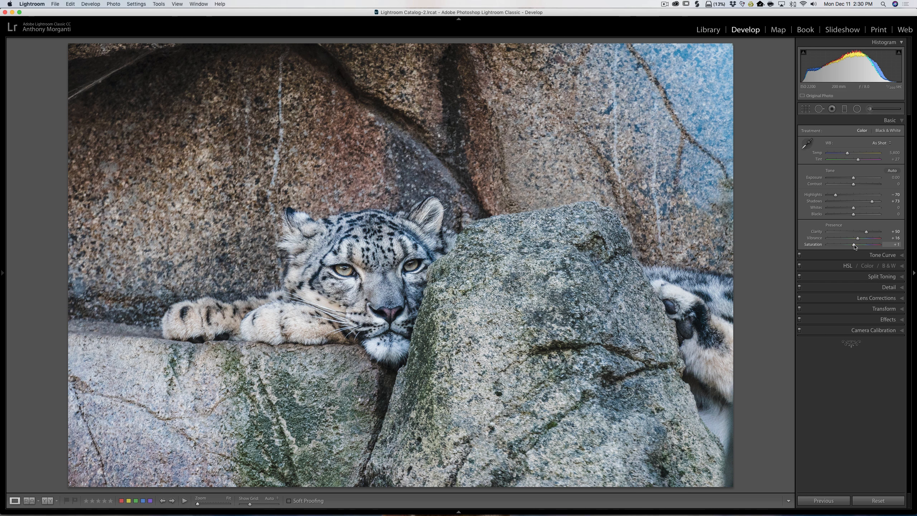
{"action": "left_click", "coordinate": [854, 246]}
{"action": "left_click_drag", "start_coordinate": [854, 246], "coordinate": [855, 245]}
{"action": "left_click", "coordinate": [855, 244]}
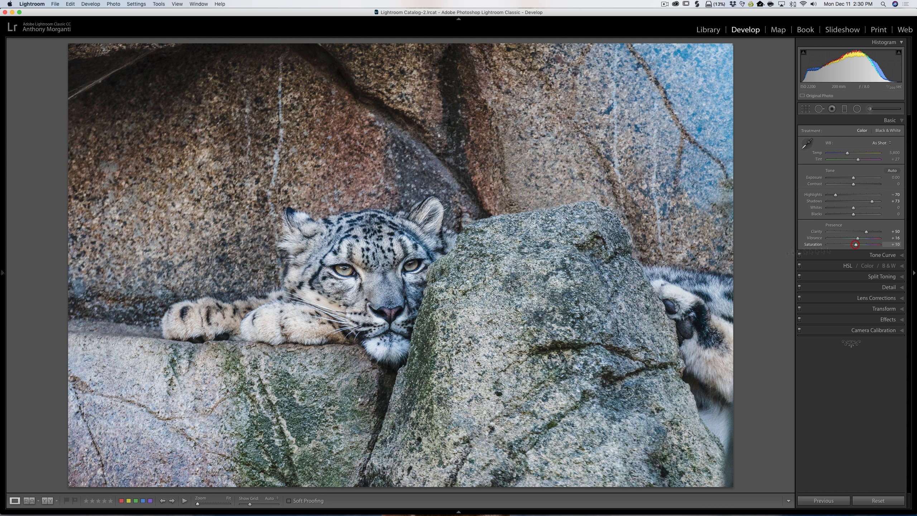
{"action": "double_click", "coordinate": [814, 246]}
Reset the Adjustment Brush effects, set its Saturation to 57 and paint over both of the leopard's eyes
{"action": "left_click", "coordinate": [869, 109]}
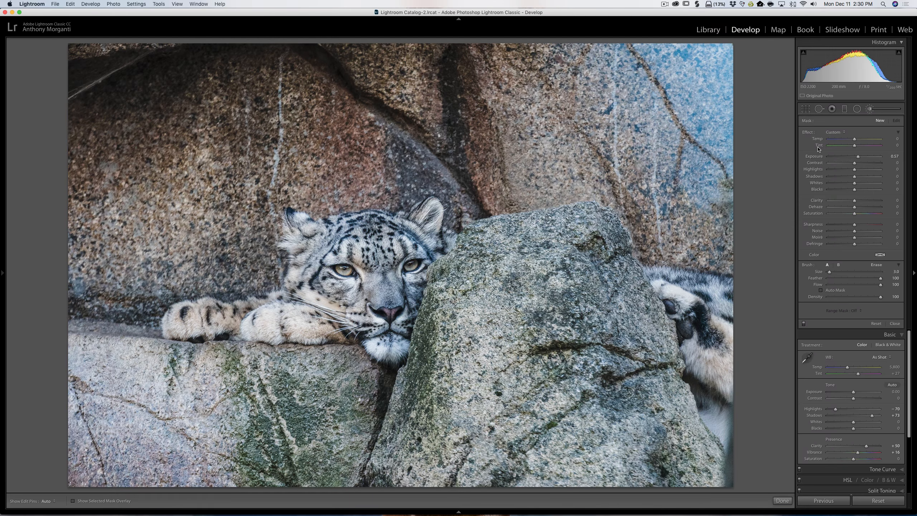
{"action": "double_click", "coordinate": [808, 132]}
{"action": "left_click_drag", "start_coordinate": [854, 213], "coordinate": [871, 214]}
{"action": "key", "text": "space"}
{"action": "left_click", "coordinate": [386, 276]}
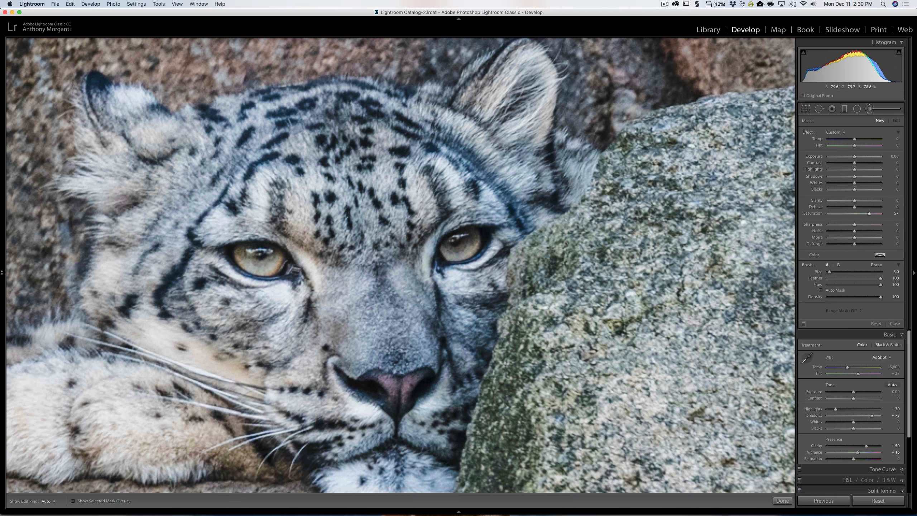
{"action": "mouse_move", "coordinate": [244, 252]}
{"action": "left_mouse_down"}
{"action": "mouse_move", "coordinate": [258, 268]}
{"action": "mouse_move", "coordinate": [273, 267]}
{"action": "mouse_move", "coordinate": [274, 256]}
{"action": "mouse_move", "coordinate": [269, 267]}
{"action": "mouse_move", "coordinate": [247, 255]}
{"action": "mouse_move", "coordinate": [247, 263]}
{"action": "mouse_move", "coordinate": [284, 263]}
{"action": "mouse_move", "coordinate": [276, 256]}
{"action": "mouse_move", "coordinate": [246, 259]}
{"action": "left_mouse_up"}
{"action": "mouse_move", "coordinate": [471, 238]}
{"action": "left_mouse_down"}
{"action": "mouse_move", "coordinate": [468, 252]}
{"action": "mouse_move", "coordinate": [446, 247]}
{"action": "mouse_move", "coordinate": [469, 250]}
{"action": "mouse_move", "coordinate": [466, 258]}
{"action": "mouse_move", "coordinate": [443, 252]}
{"action": "mouse_move", "coordinate": [473, 241]}
{"action": "mouse_move", "coordinate": [444, 250]}
{"action": "mouse_move", "coordinate": [453, 258]}
{"action": "left_mouse_up"}
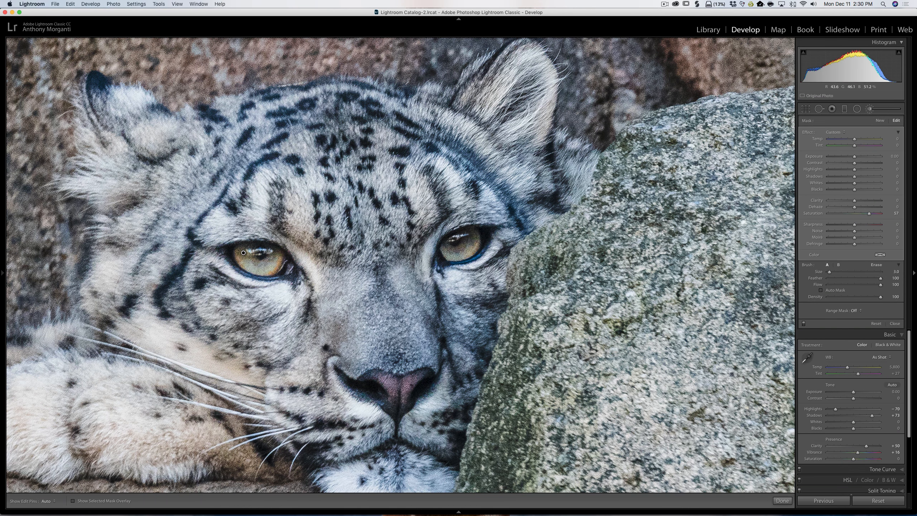
Lower the eye brush adjustment's Saturation to about 33 with the whole photo in view, and close the Adjustment Brush
{"action": "key", "text": "z"}
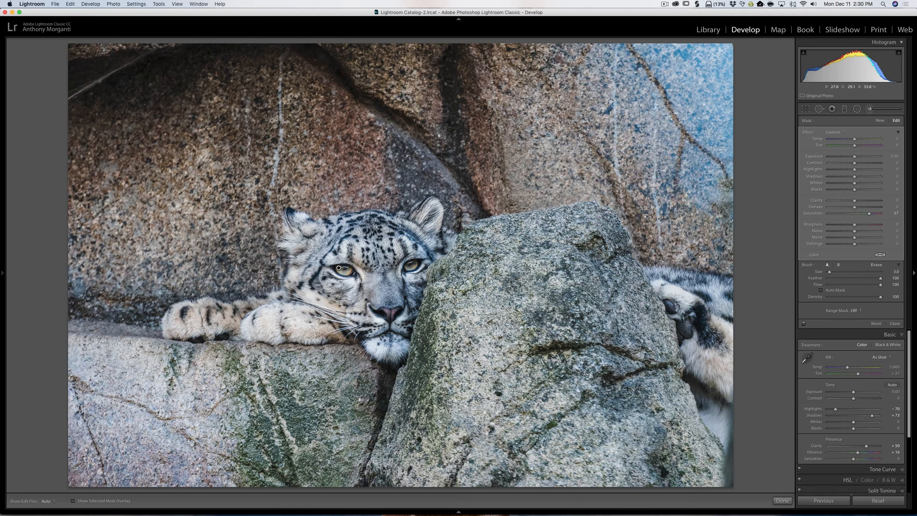
{"action": "left_click_drag", "start_coordinate": [869, 216], "coordinate": [864, 214]}
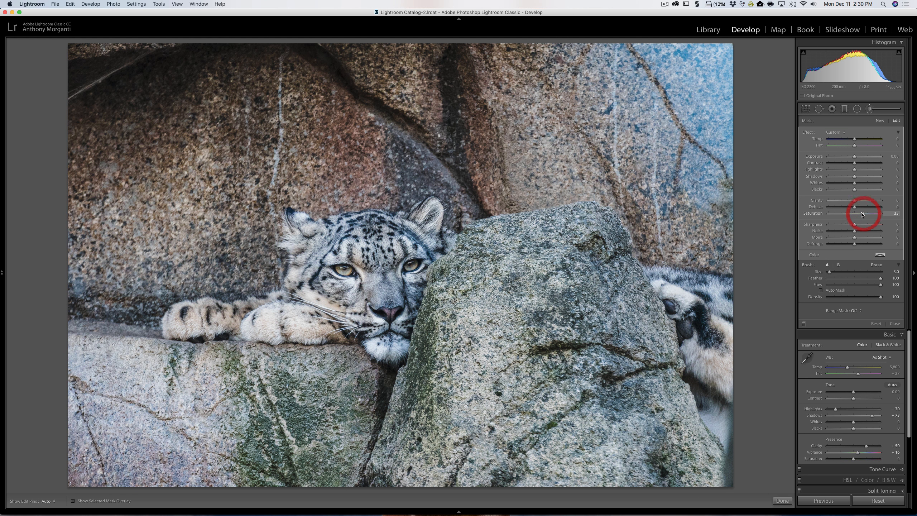
{"action": "left_click", "coordinate": [869, 109]}
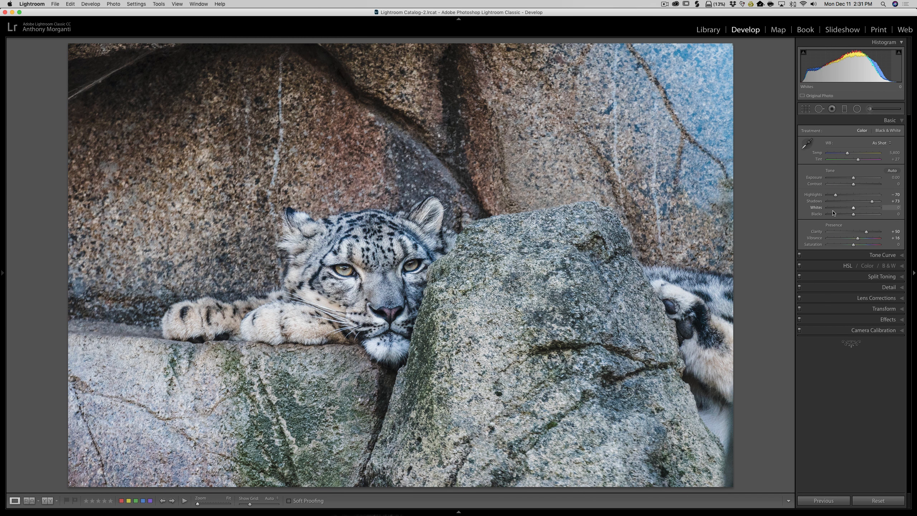
Set Whites to +21 and Blacks to -8 on the snow leopard photo by eye
{"action": "left_click_drag", "start_coordinate": [854, 209], "coordinate": [851, 215]}
{"action": "left_click", "coordinate": [854, 214]}
{"action": "left_click_drag", "start_coordinate": [860, 215], "coordinate": [852, 215]}
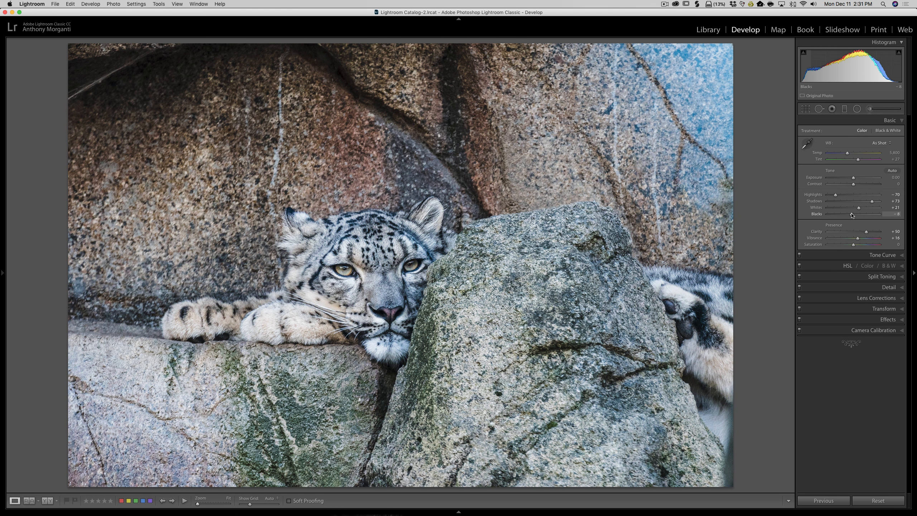
{"action": "left_click", "coordinate": [852, 214]}
Use the clipping preview to set Whites to +37 and Blacks to -5 on the snow leopard photo
{"action": "key", "text": "alt"}
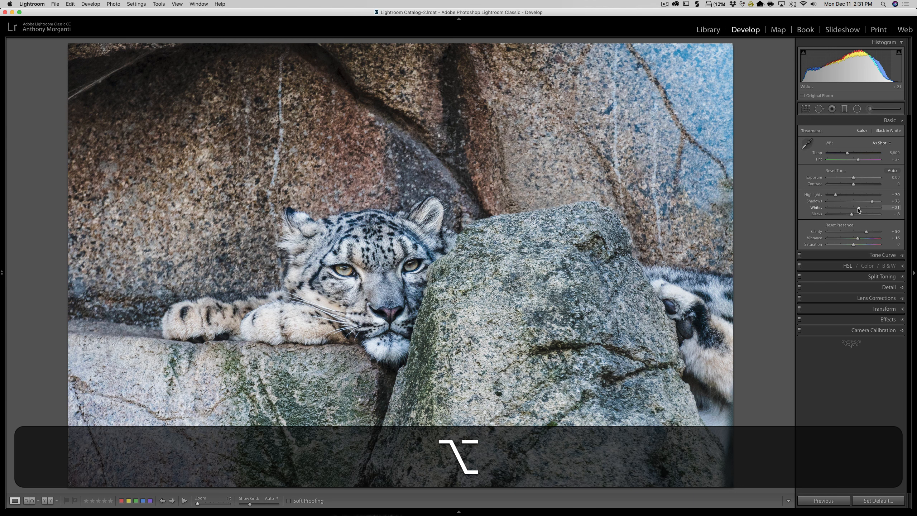
{"action": "left_click", "coordinate": [859, 209], "text": "alt"}
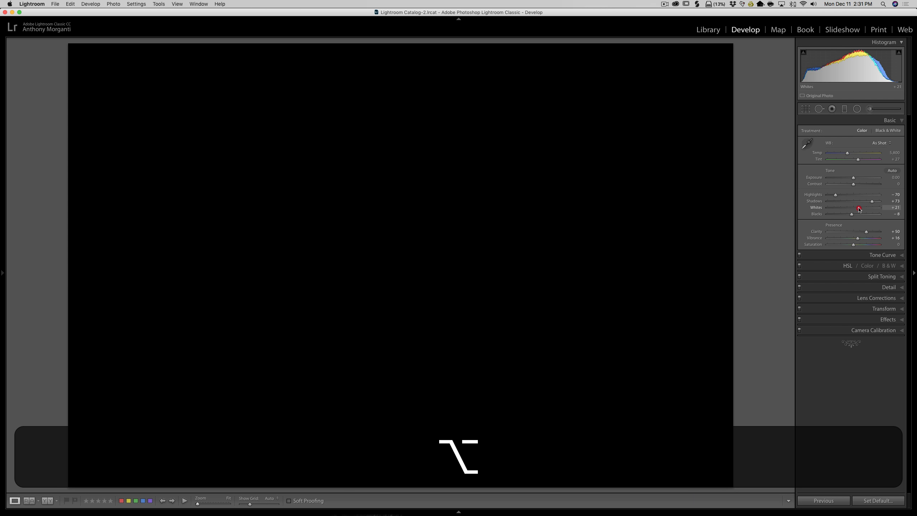
{"action": "mouse_move", "coordinate": [859, 209]}
{"action": "left_mouse_down", "text": "alt"}
{"action": "mouse_move", "coordinate": [873, 210]}
{"action": "mouse_move", "coordinate": [863, 210]}
{"action": "left_mouse_up", "text": "alt"}
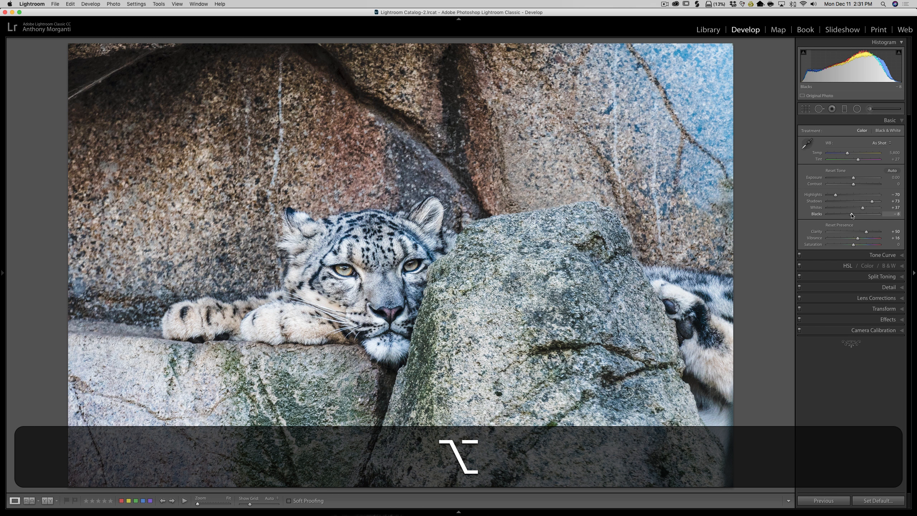
{"action": "mouse_move", "coordinate": [853, 214]}
{"action": "left_mouse_down", "text": "alt"}
{"action": "mouse_move", "coordinate": [843, 215]}
{"action": "mouse_move", "coordinate": [853, 215]}
{"action": "left_mouse_up", "text": "alt"}
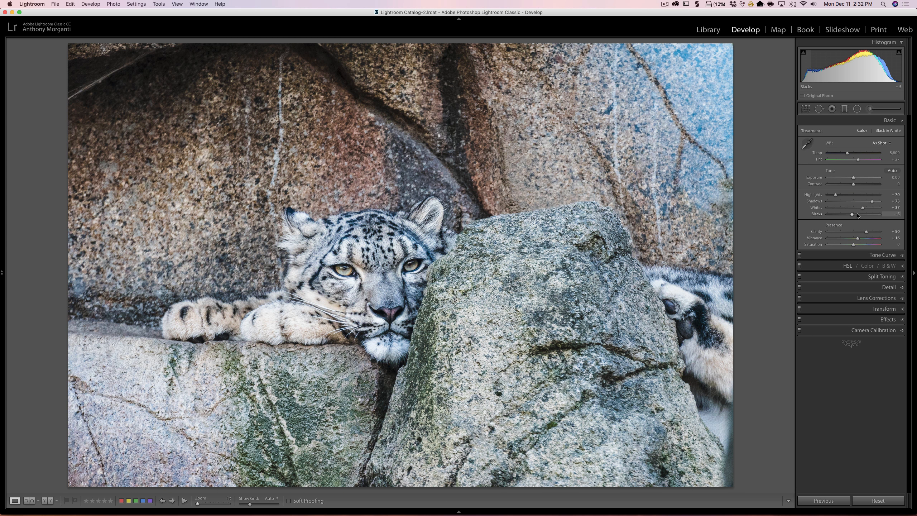
{"action": "key", "text": "shift"}
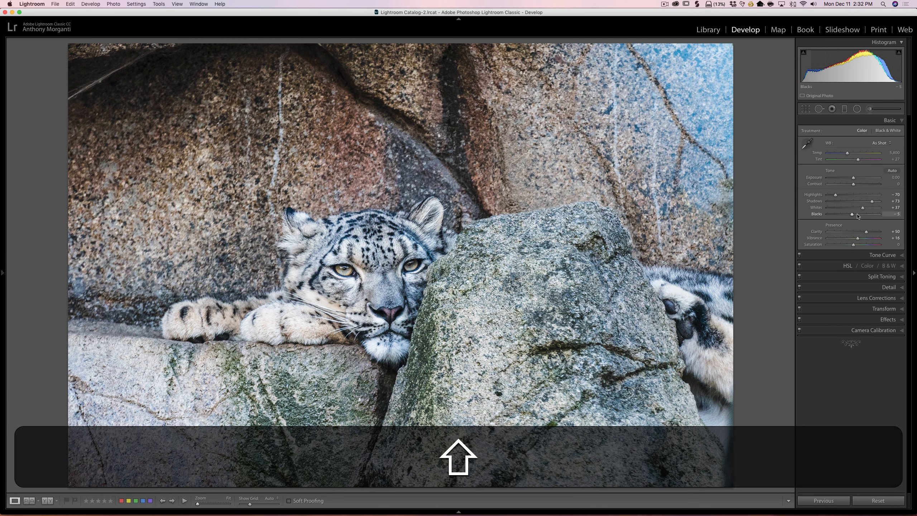
Auto-set Whites and Blacks individually, giving Blacks -34, and fine-tune Whites to +44 on the snow leopard photo
{"action": "double_click", "coordinate": [816, 209], "text": "shift"}
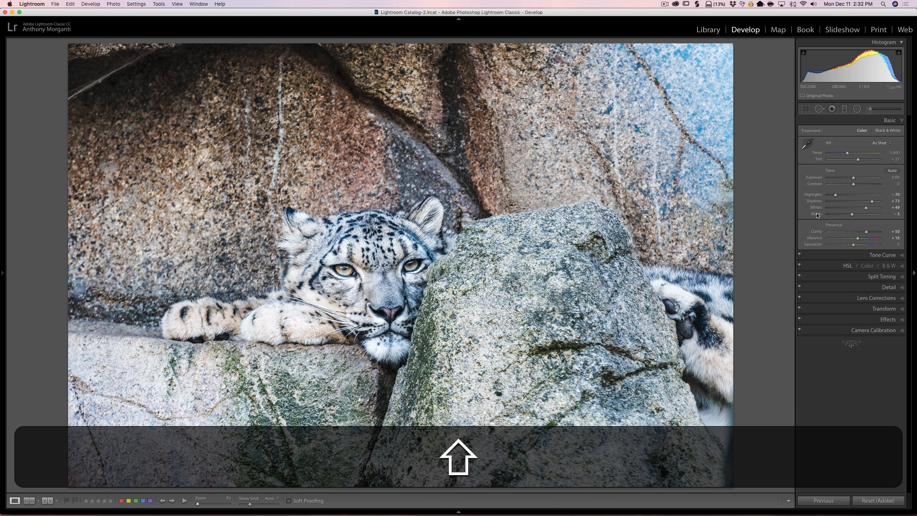
{"action": "left_click_drag", "start_coordinate": [817, 215], "coordinate": [807, 216]}
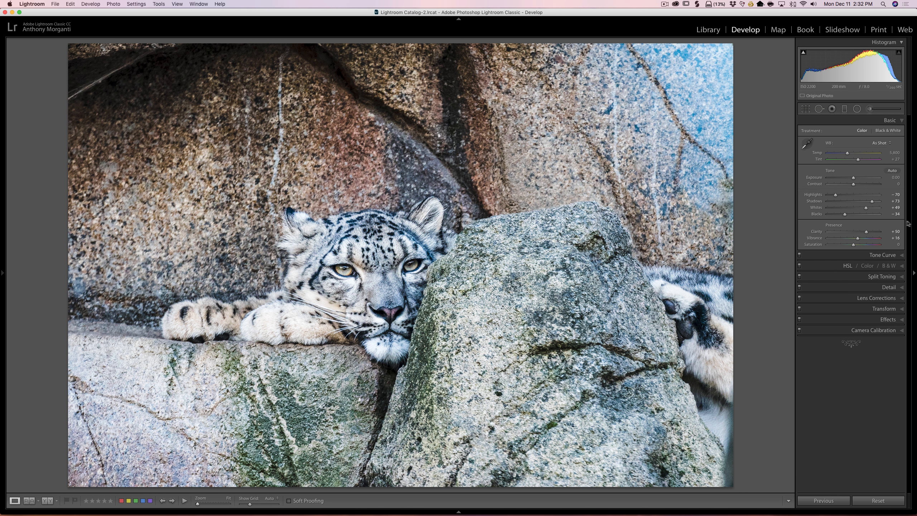
{"action": "left_click_drag", "start_coordinate": [866, 209], "coordinate": [865, 209]}
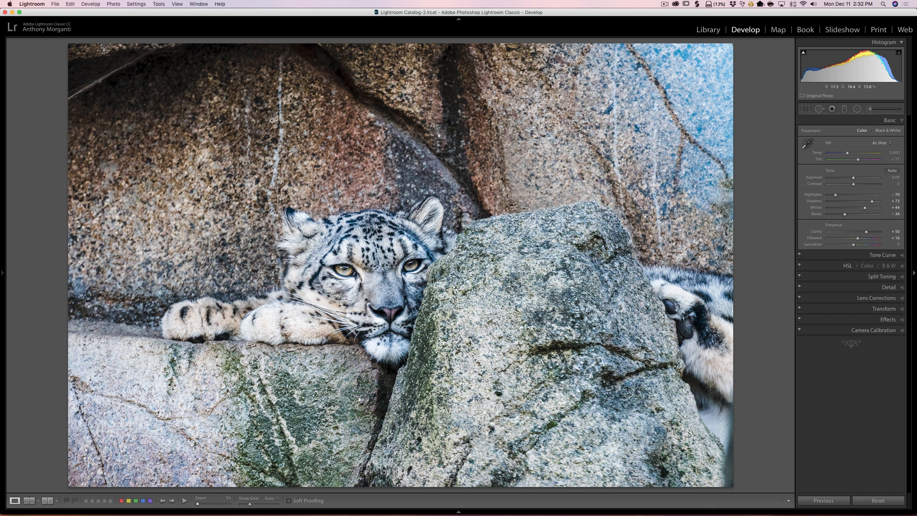
Lower the Sharpening Amount of the snow leopard photo slightly and collapse the Detail settings
{"action": "left_click", "coordinate": [879, 288]}
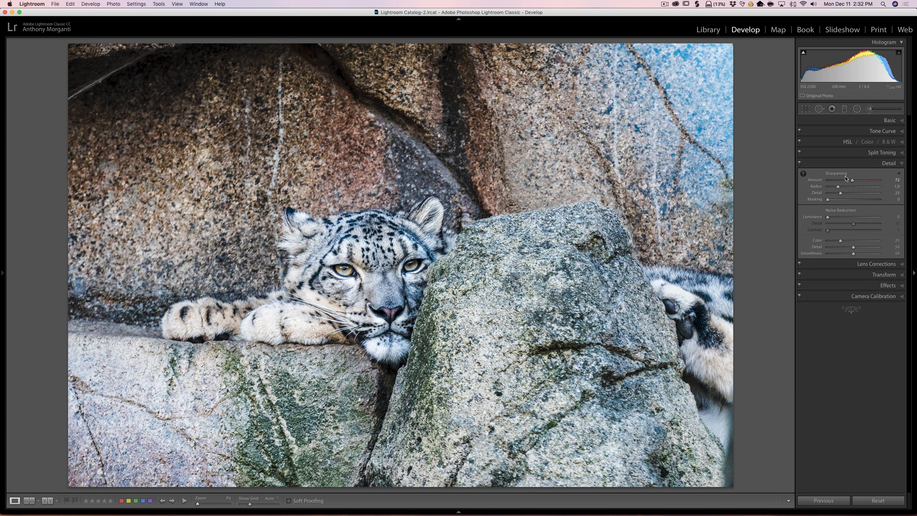
{"action": "left_click_drag", "start_coordinate": [852, 181], "coordinate": [848, 182]}
{"action": "left_click", "coordinate": [882, 164]}
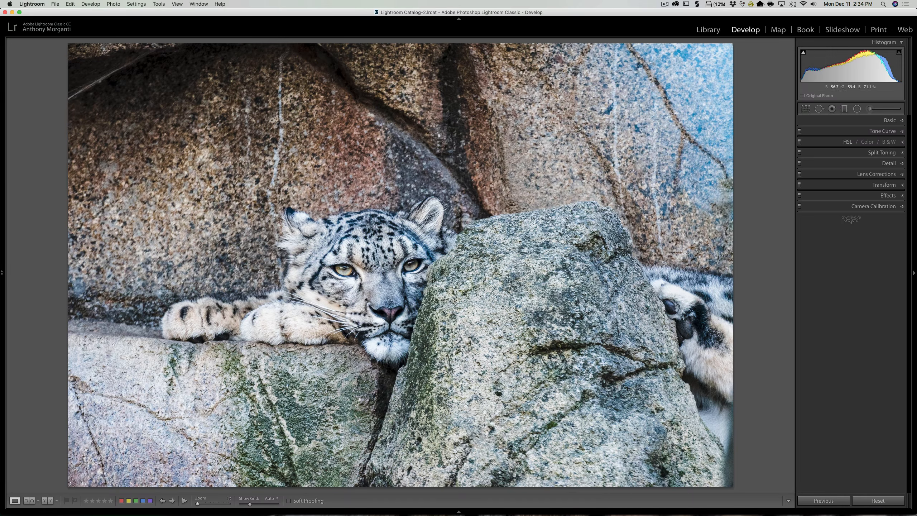
Start Crop & Straighten on the snow leopard photo and cycle through the crop guide overlays
{"action": "key", "text": "r"}
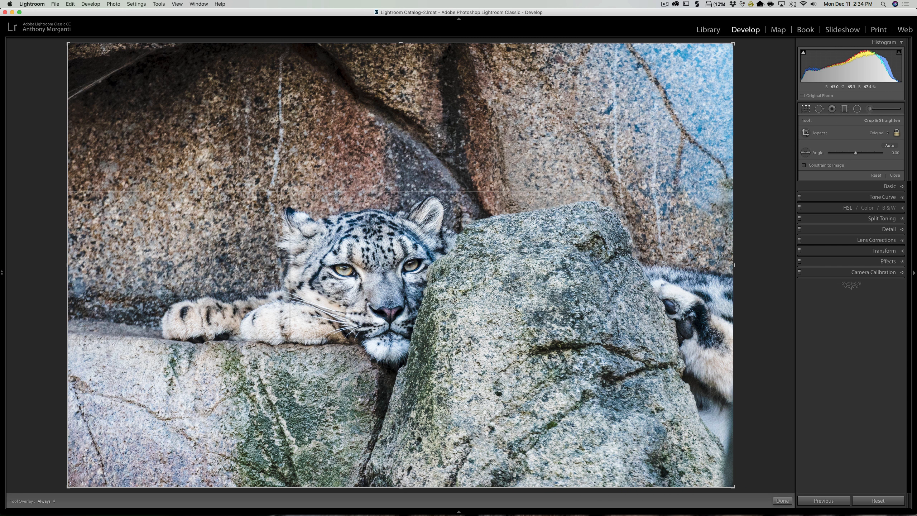
{"action": "key", "text": "o"}
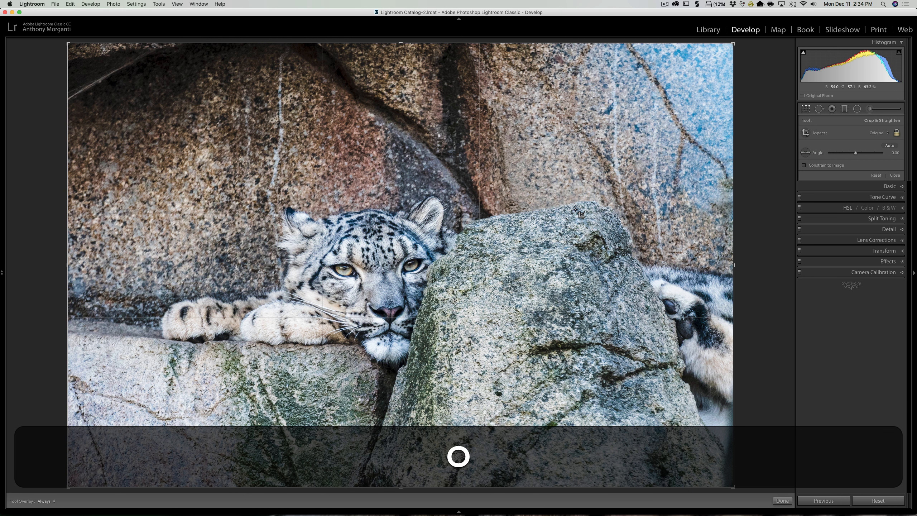
{"action": "key", "text": "o"}
{"action": "key", "text": "o"}
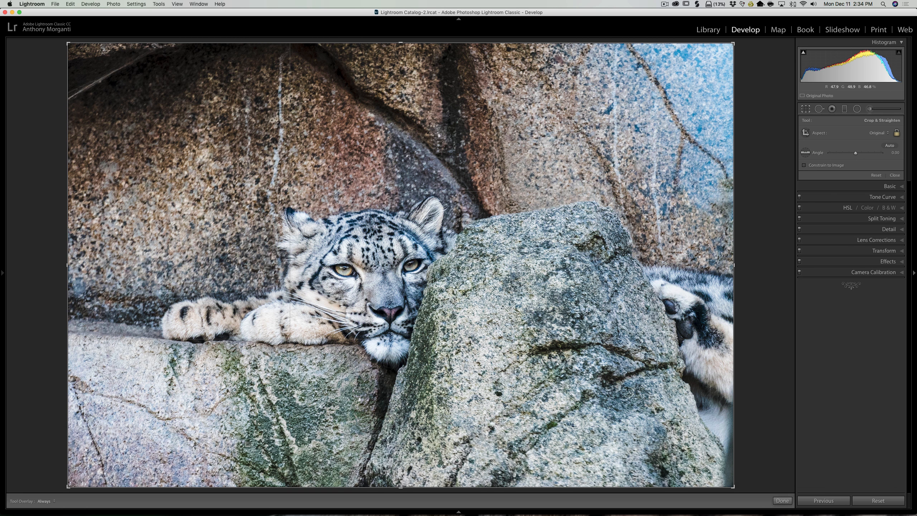
Crop the photo in from its lower-left corner at the original aspect ratio, keeping the front paws in frame, and apply the crop
{"action": "left_click_drag", "start_coordinate": [68, 487], "coordinate": [64, 456]}
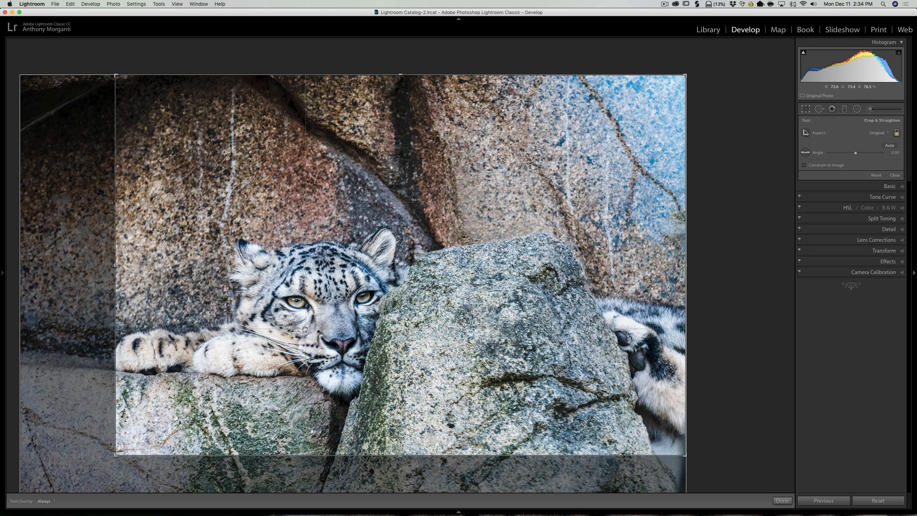
{"action": "left_click_drag", "start_coordinate": [323, 323], "coordinate": [330, 338]}
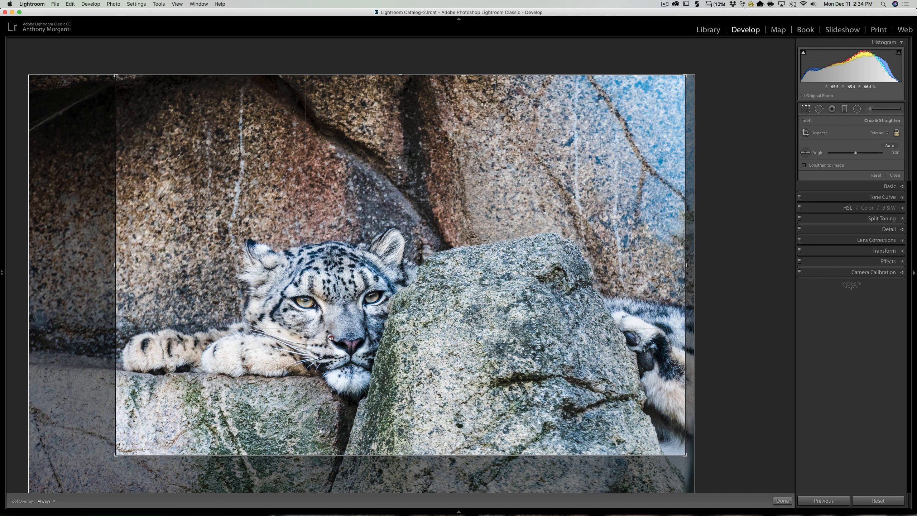
{"action": "left_click_drag", "start_coordinate": [116, 456], "coordinate": [106, 459]}
{"action": "left_click_drag", "start_coordinate": [227, 393], "coordinate": [221, 394]}
{"action": "left_click_drag", "start_coordinate": [113, 459], "coordinate": [103, 464]}
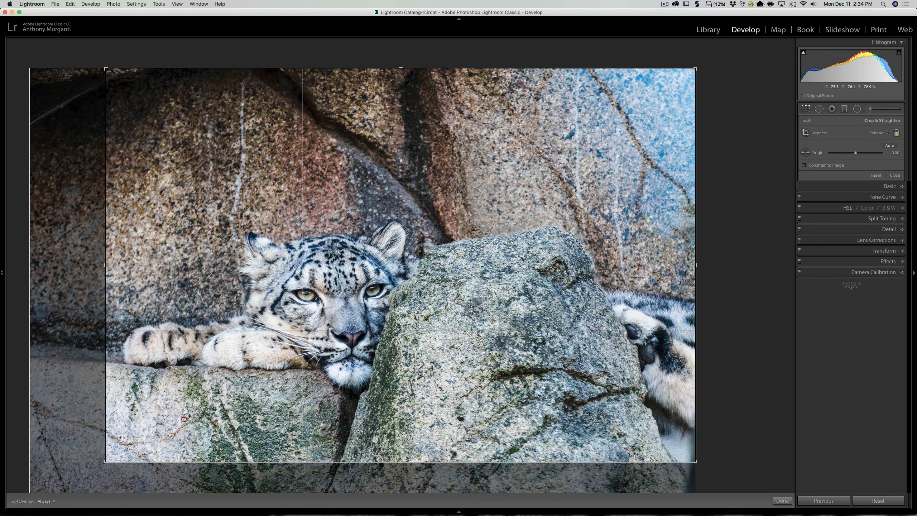
{"action": "left_click", "coordinate": [177, 419]}
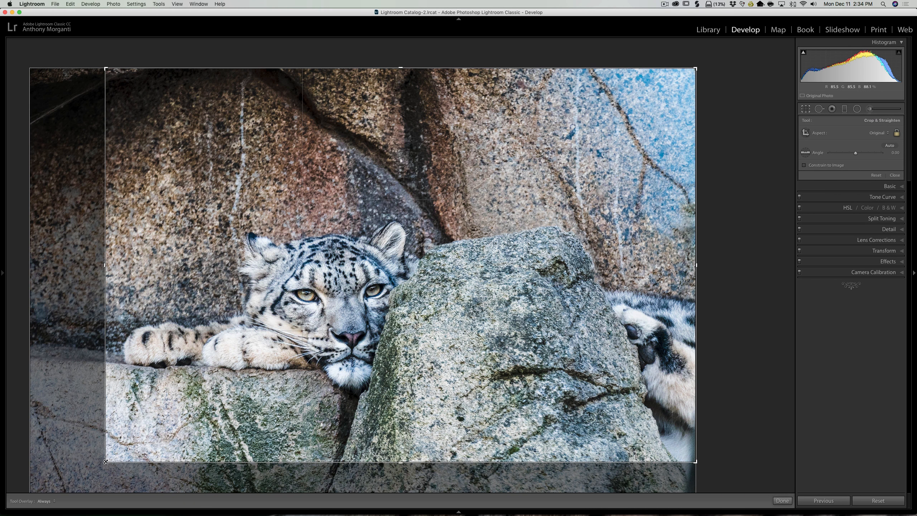
{"action": "left_click_drag", "start_coordinate": [105, 462], "coordinate": [109, 461]}
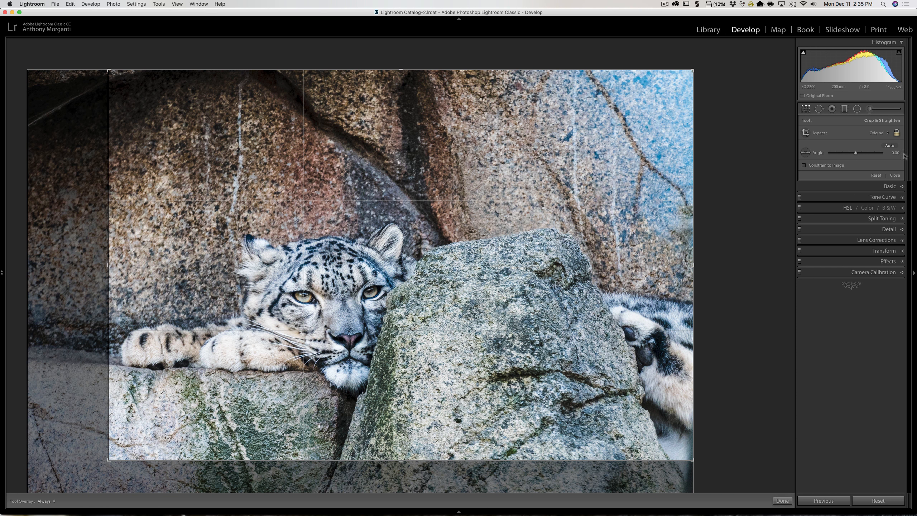
{"action": "left_click", "coordinate": [807, 109]}
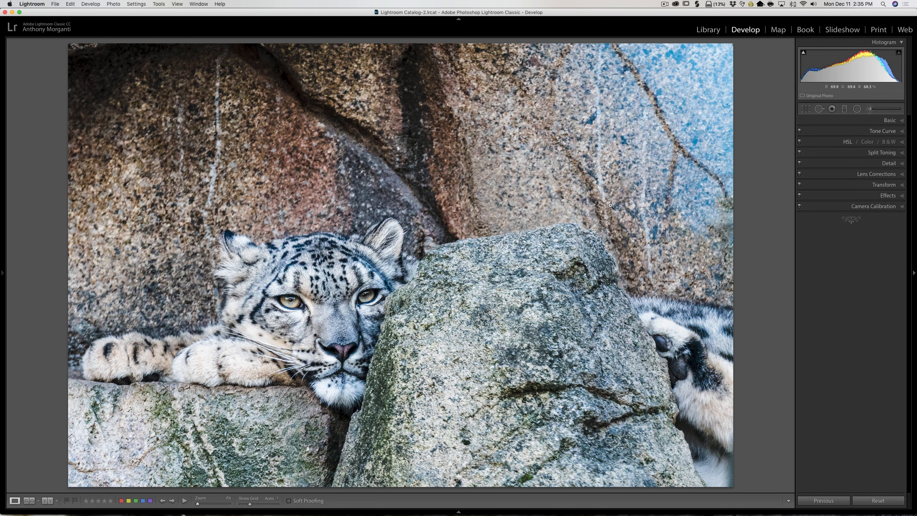
Go back through the previous images to the Disclaimer slide
{"action": "key", "text": "Left"}
{"action": "key", "text": "Left"}
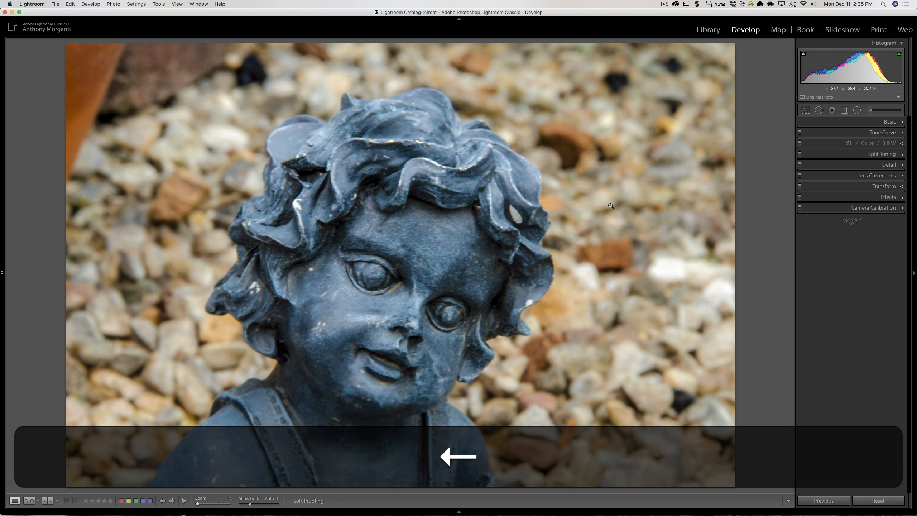
{"action": "key", "text": "Left"}
{"action": "key", "text": "Left"}
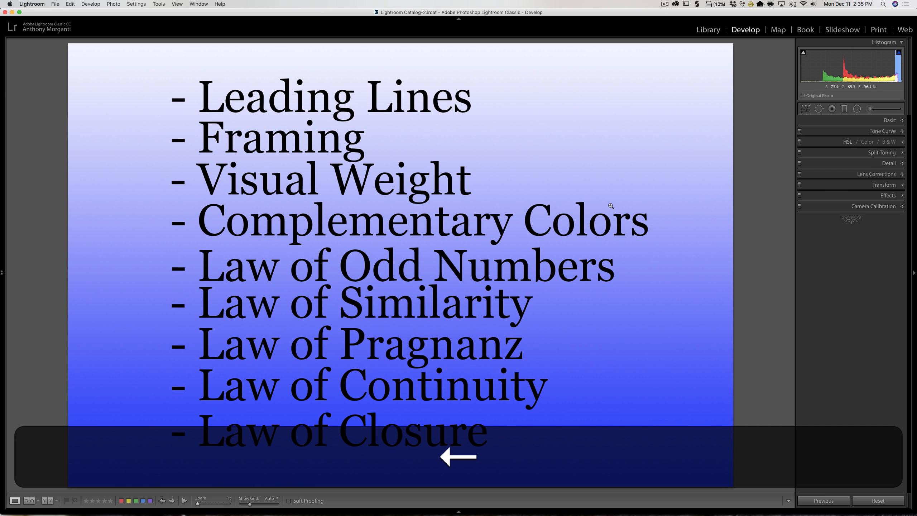
{"action": "key", "text": "Left"}
{"action": "key", "text": "Left"}
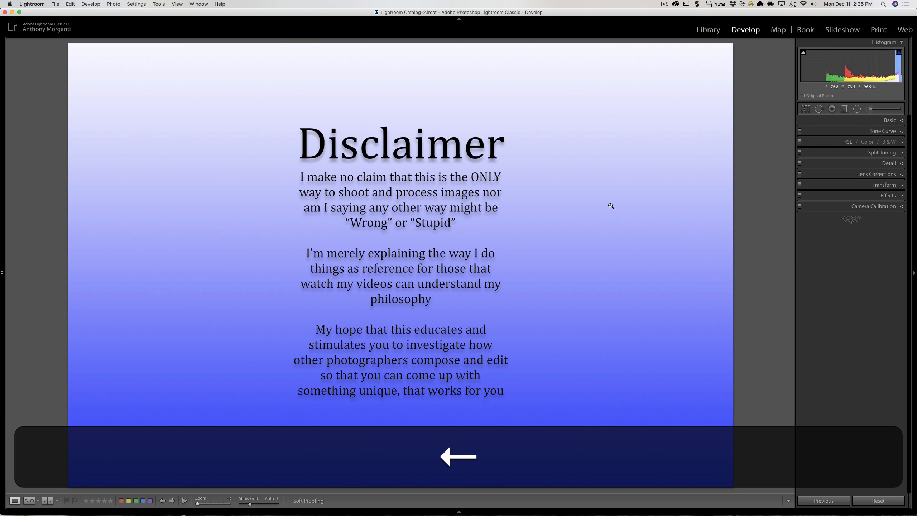